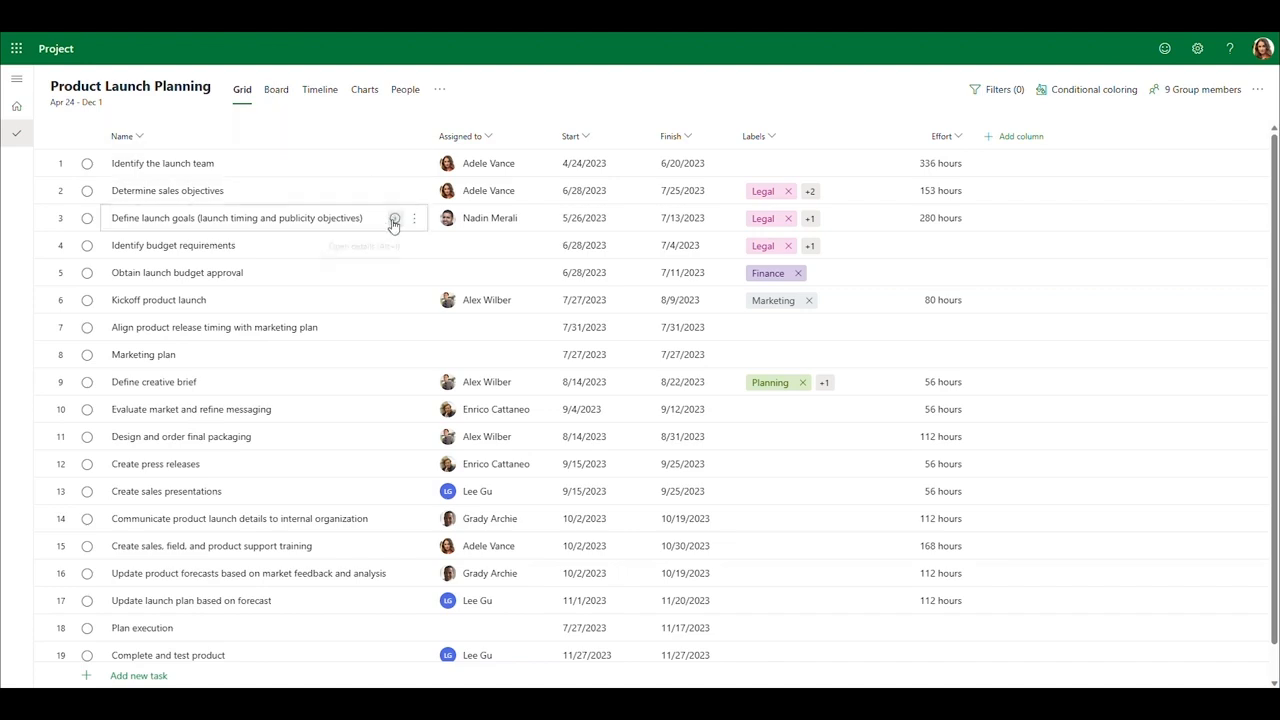
# - Add a Finish-to-Finish dependency on "Identify the launch team" to the "Define launch goals" task
pyautogui.click(394, 220)
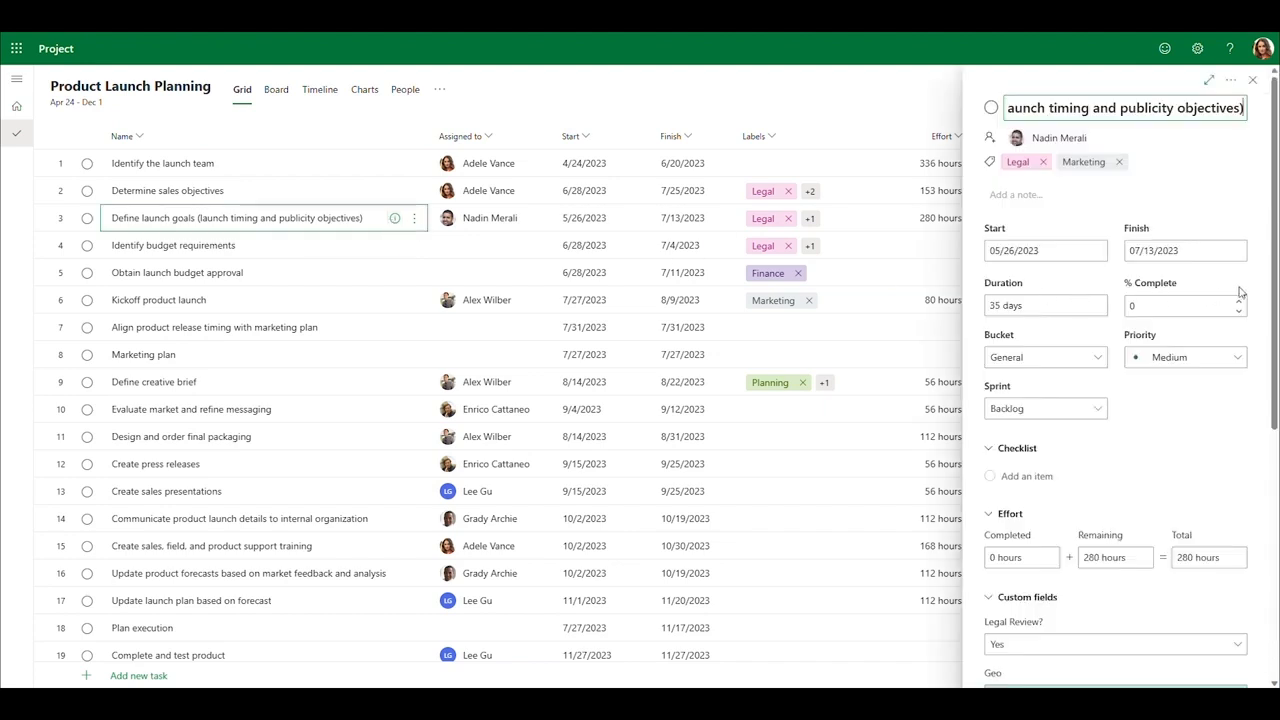
pyautogui.scroll(-1, 1245, 289)
pyautogui.scroll(-4, 1245, 289)
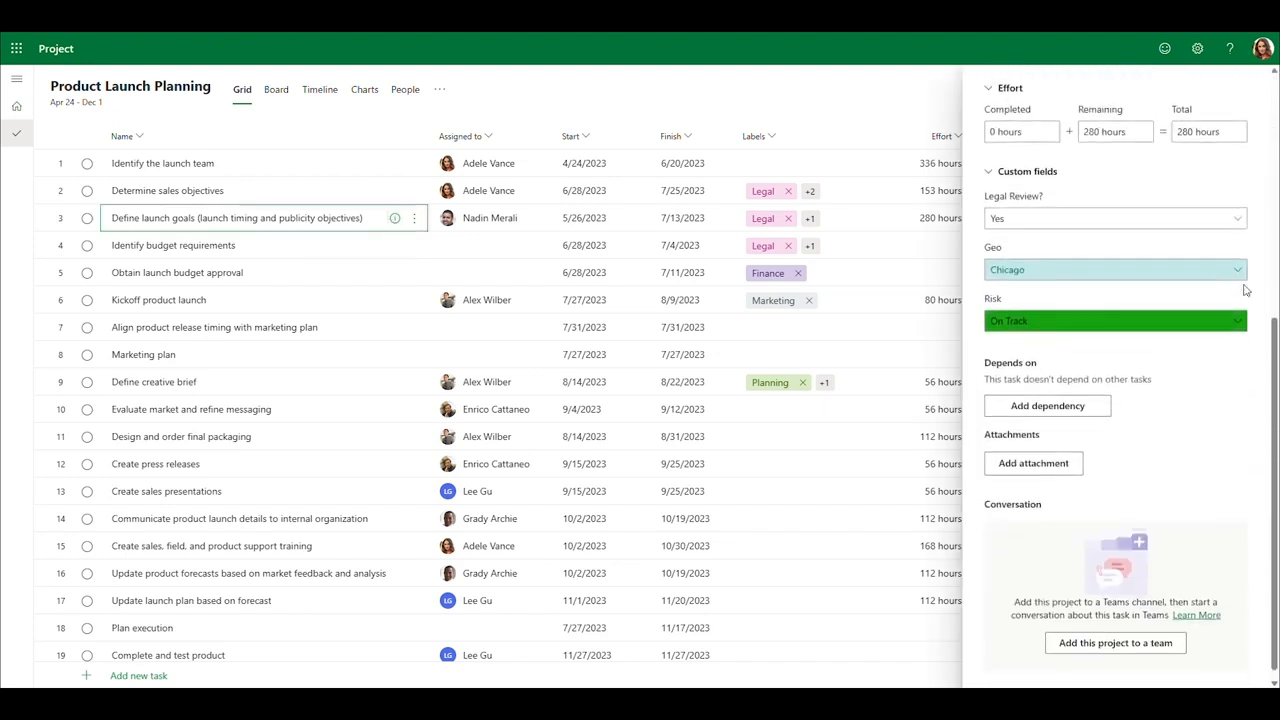
pyautogui.click(1092, 395)
pyautogui.write('Identify the launch team')
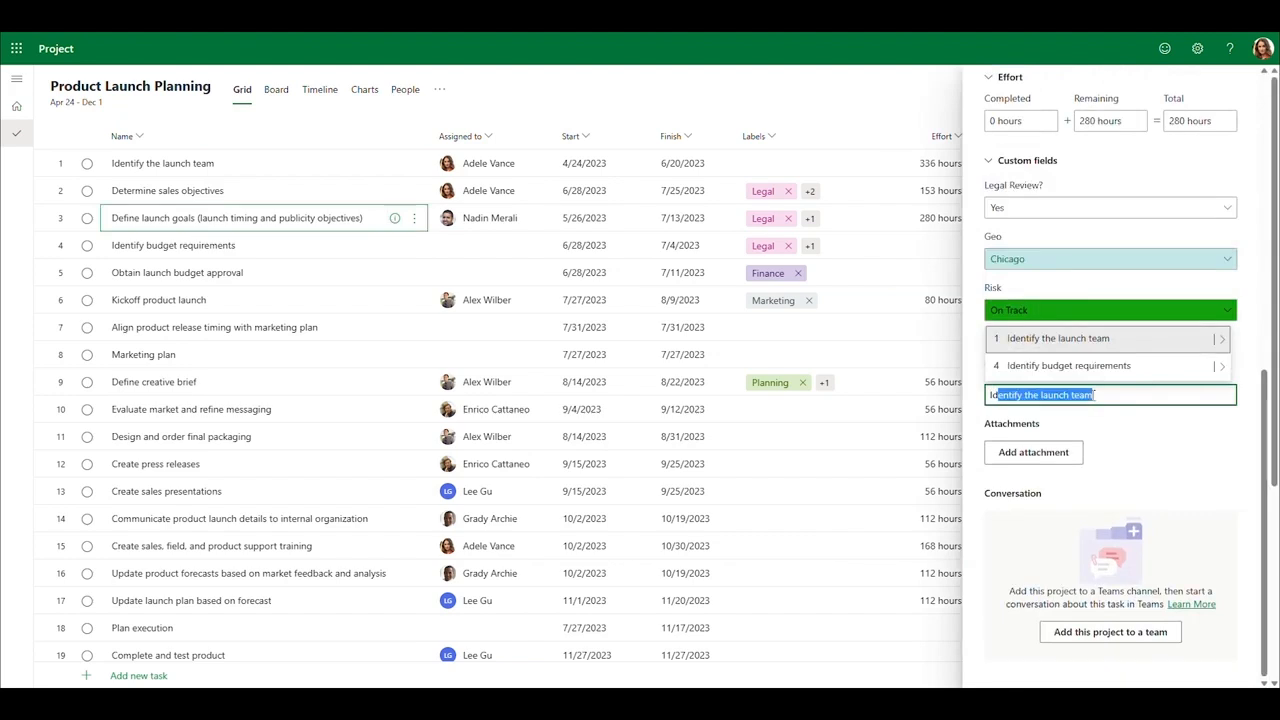
pyautogui.click(1221, 338)
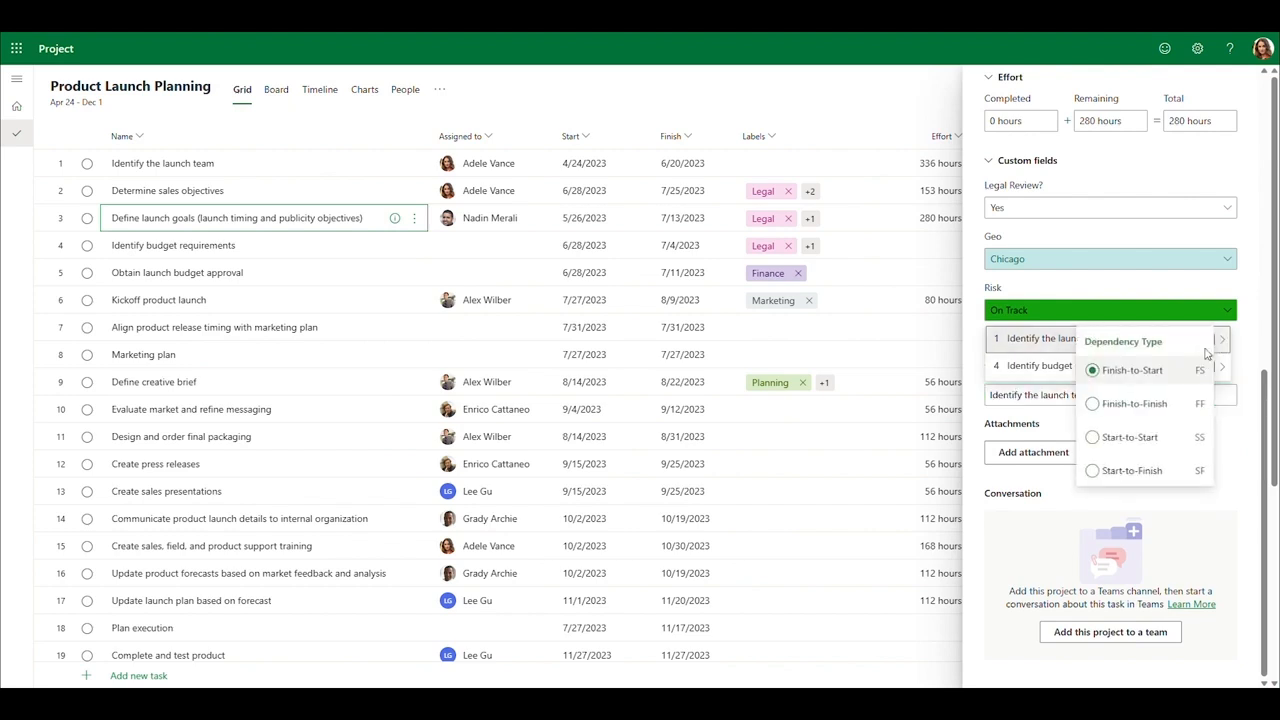
pyautogui.click(1180, 401)
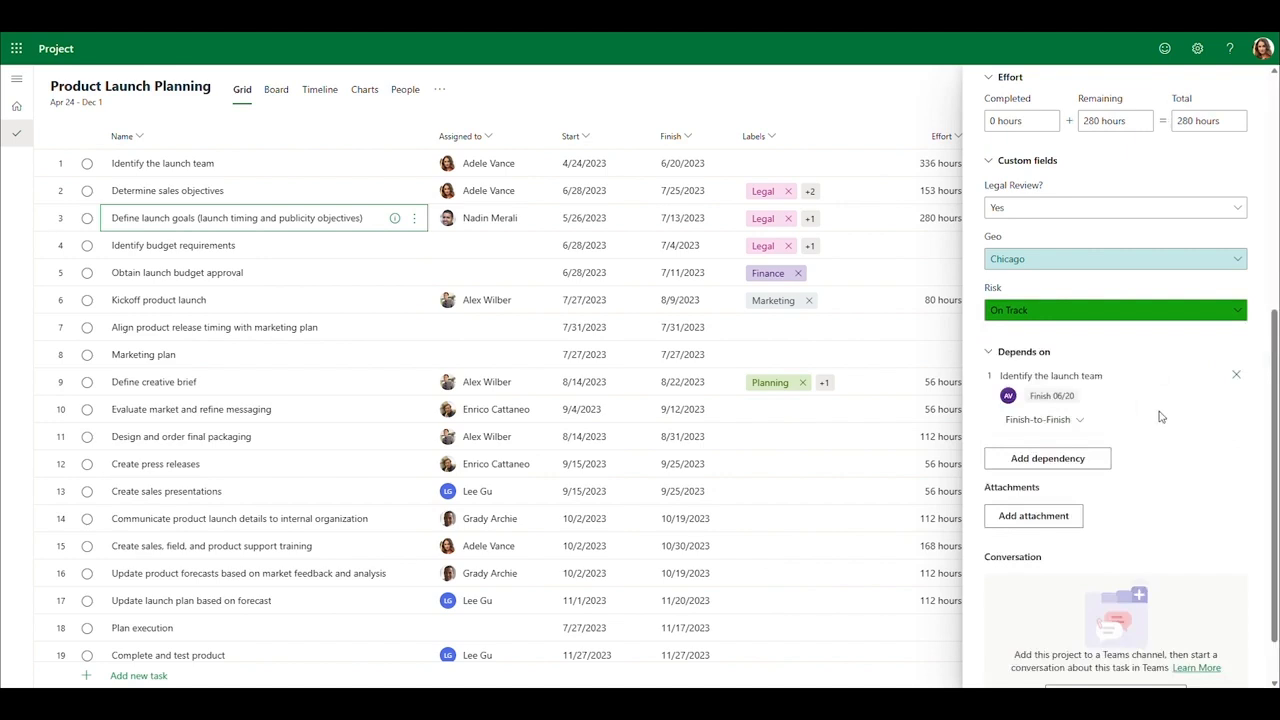
# - Change the "Define launch goals" task's dependency on "Identify the launch team" to Finish-to-Start and close the task details
pyautogui.click(1080, 421)
pyautogui.click(1080, 446)
pyautogui.scroll(5, 1224, 437)
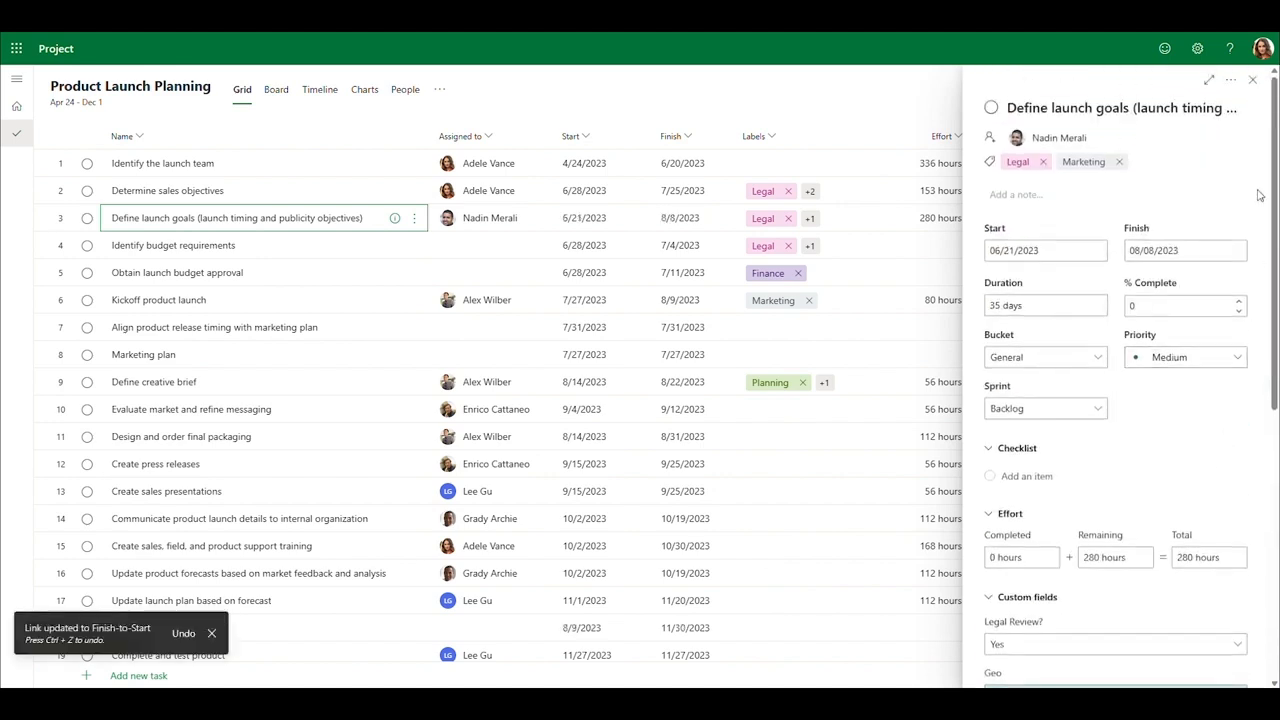
pyautogui.click(1253, 81)
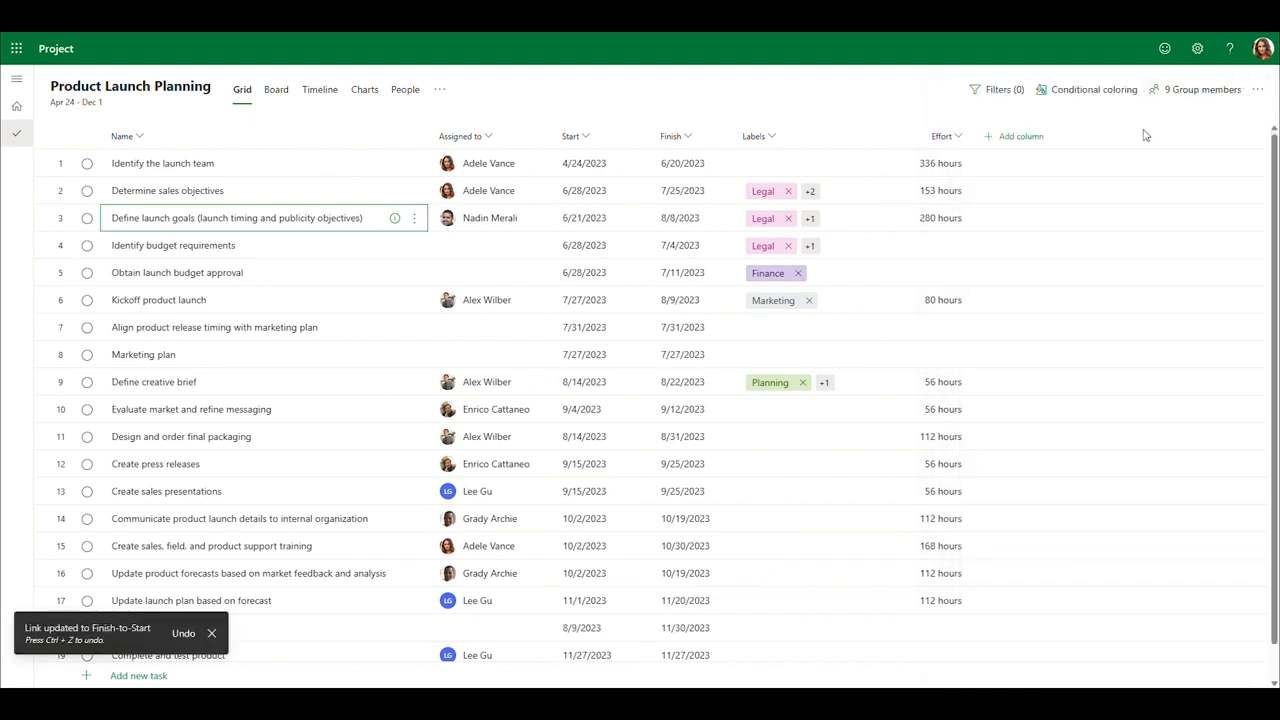
# - Add the Depends on column to the grid and make "Define launch goals" also depend on "Determine sales objectives" as Finish-to-Start
pyautogui.click(1027, 140)
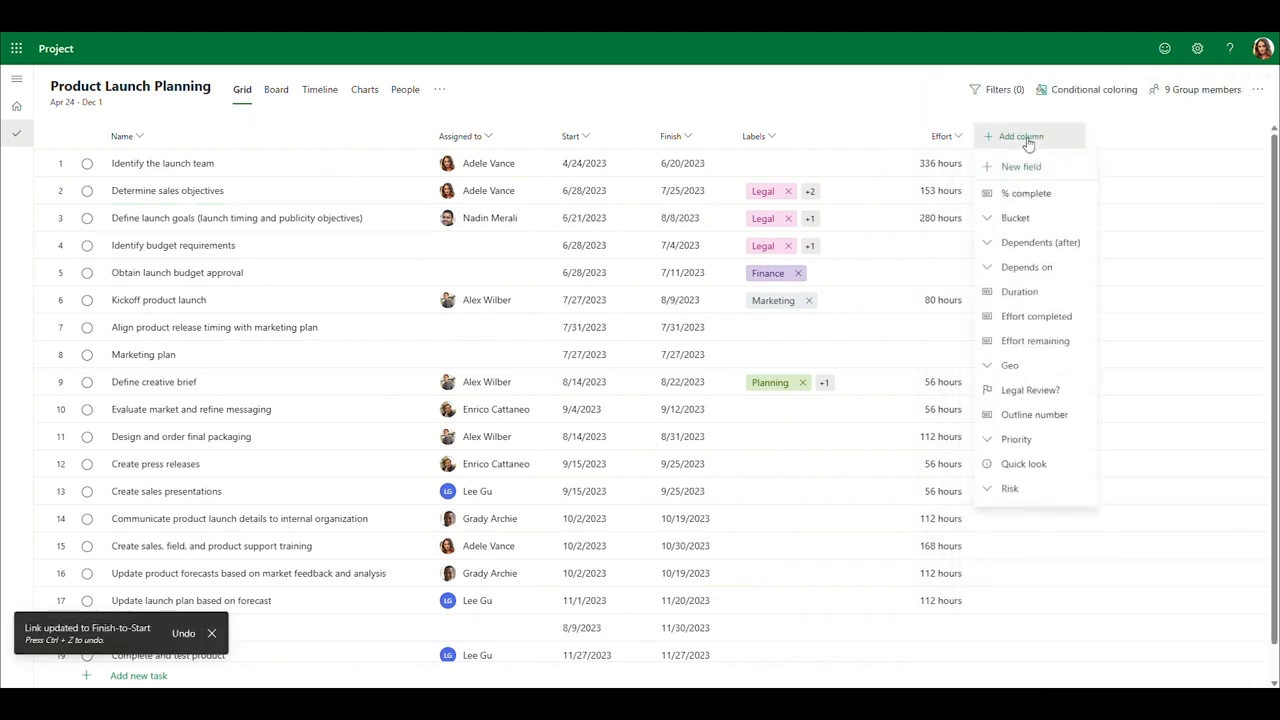
pyautogui.click(1030, 277)
pyautogui.click(1037, 220)
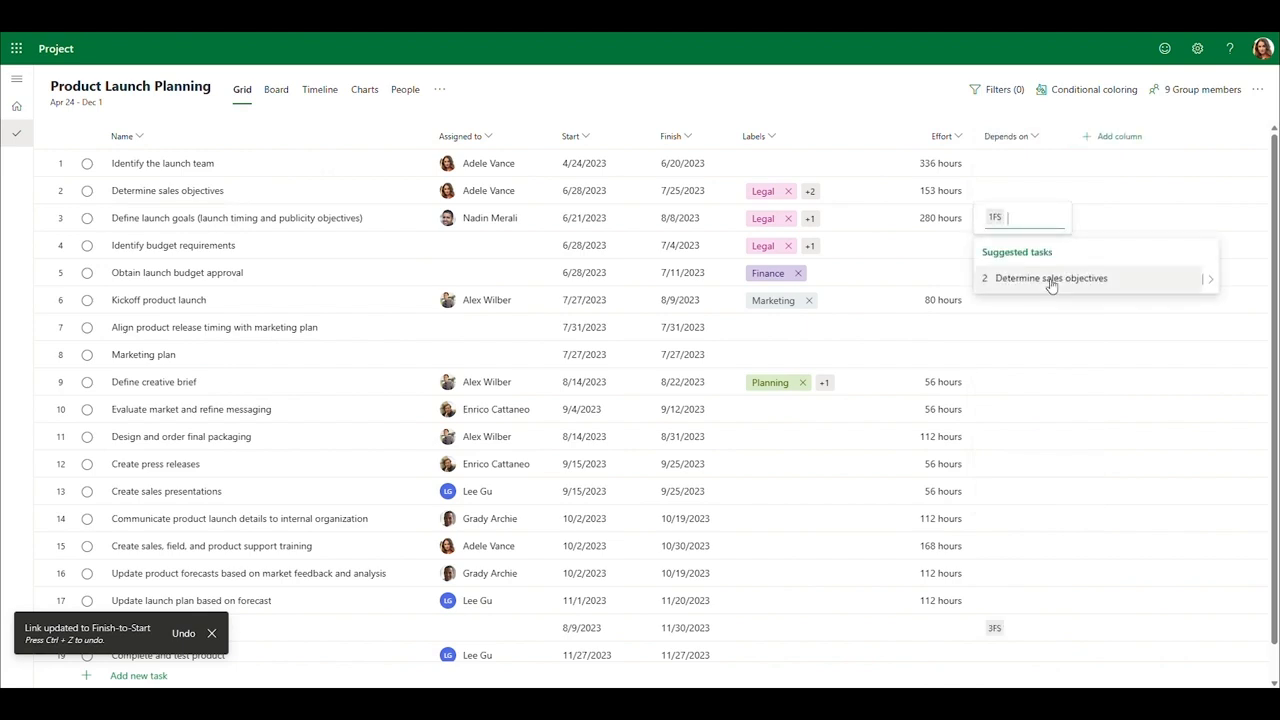
pyautogui.click(1203, 283)
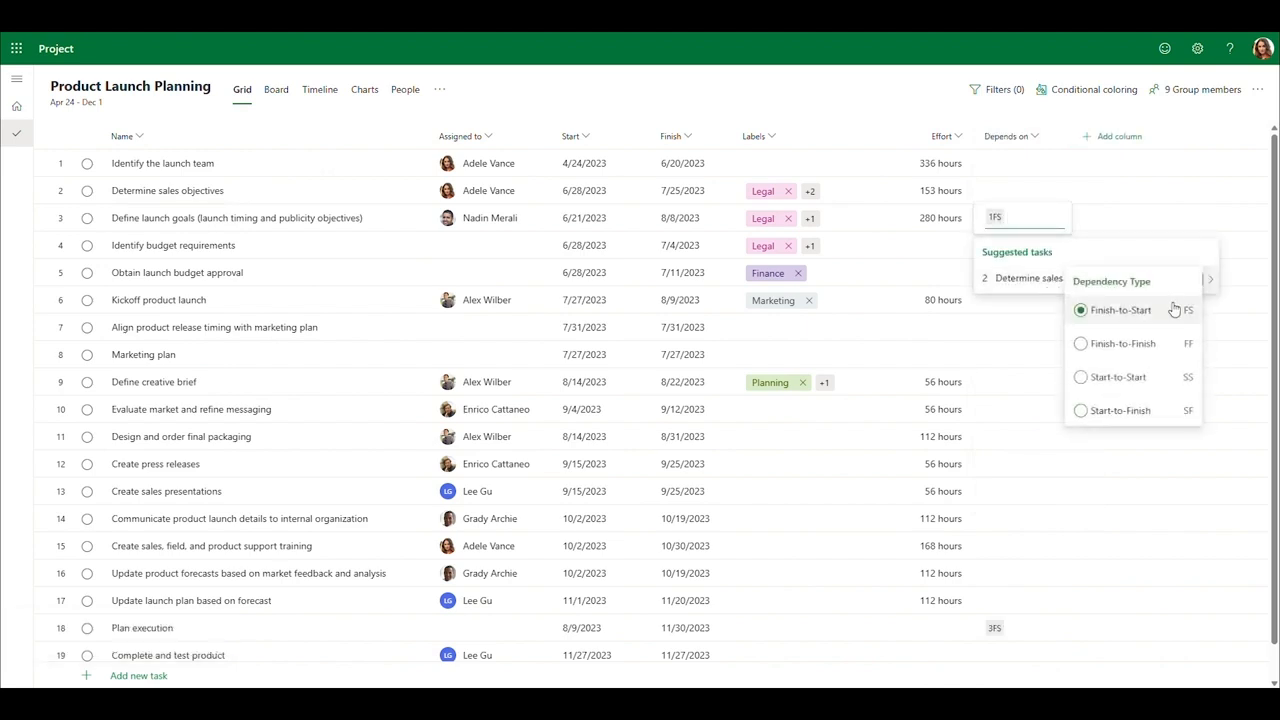
pyautogui.click(1175, 308)
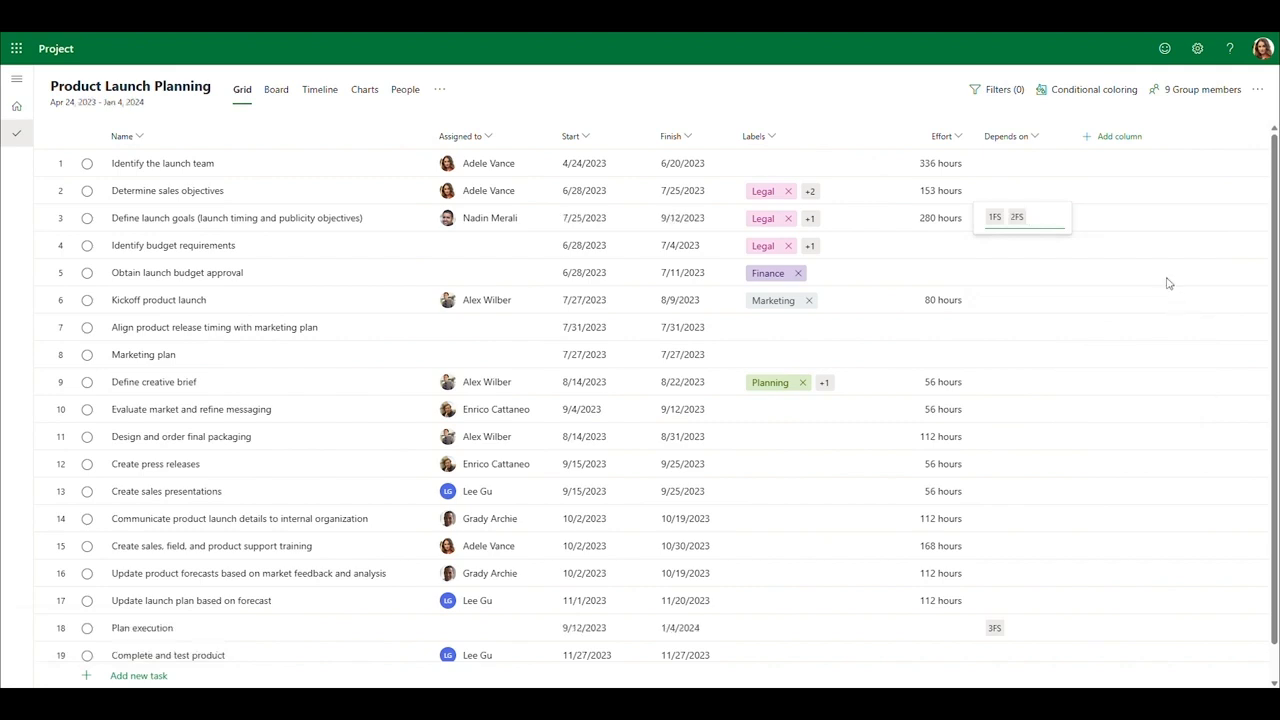
# - Display the project as a timeline with the critical path shown
pyautogui.click(319, 90)
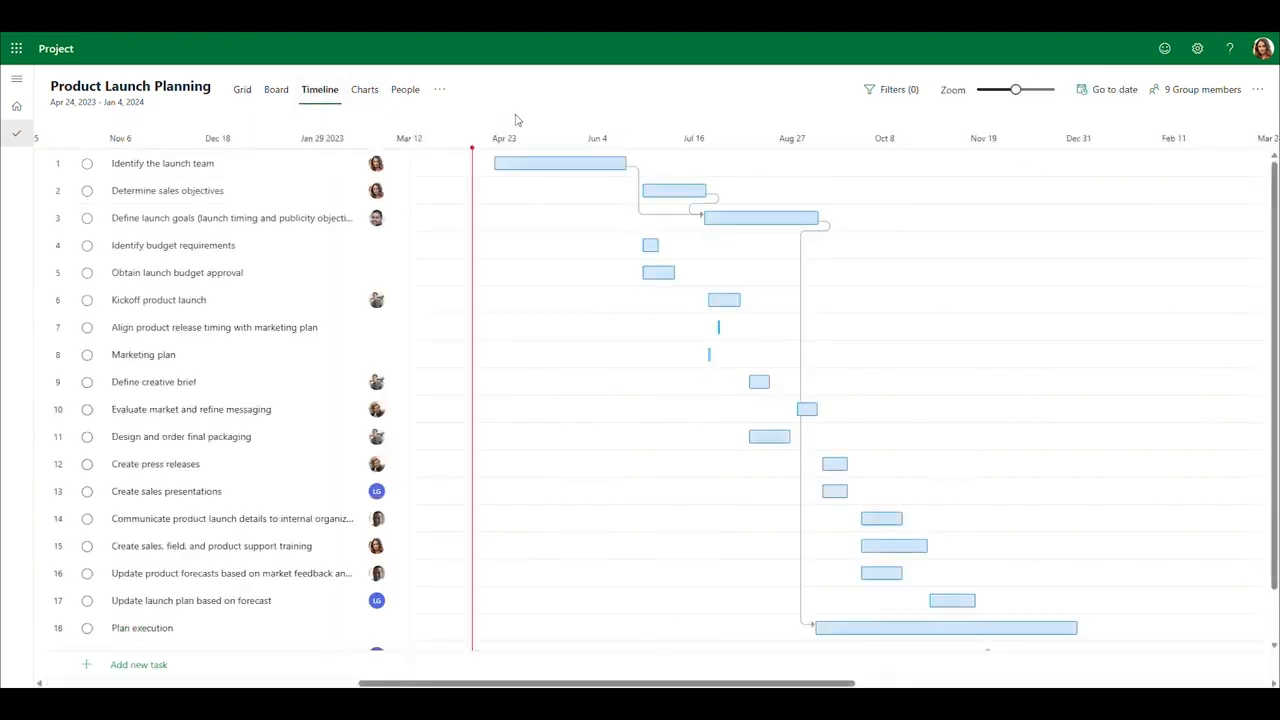
pyautogui.click(874, 90)
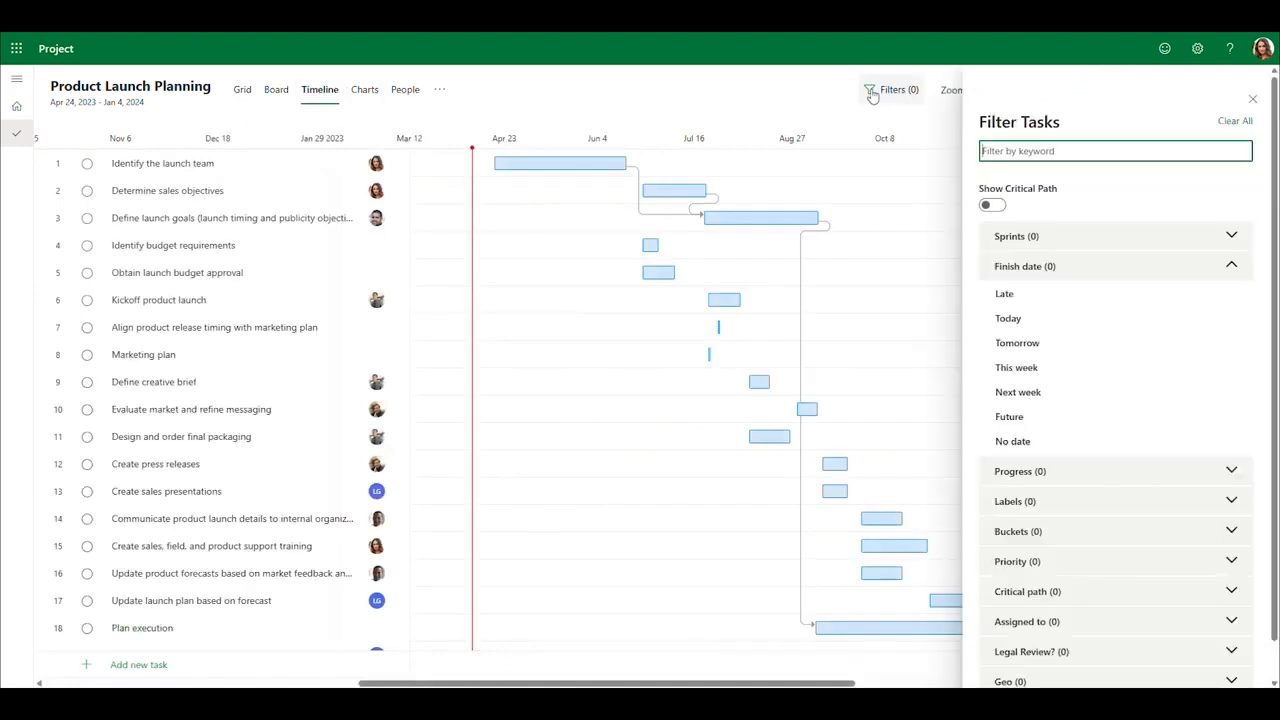
pyautogui.click(992, 206)
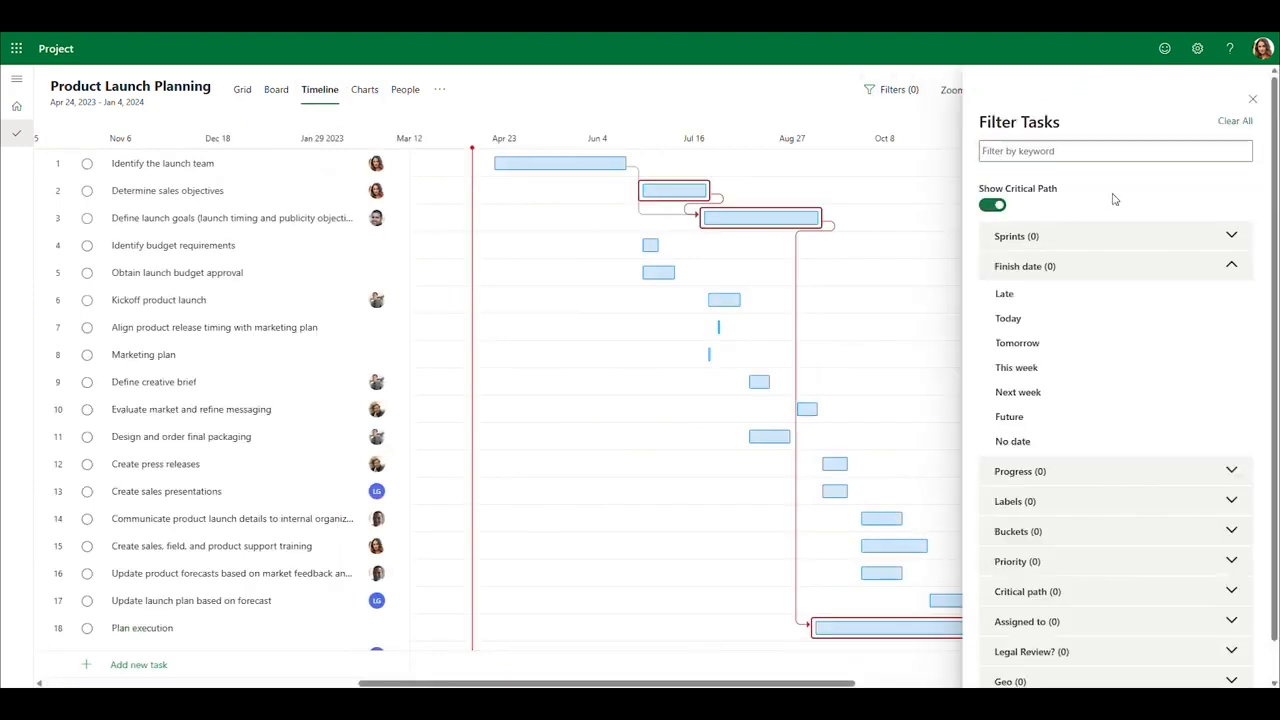
pyautogui.click(1252, 103)
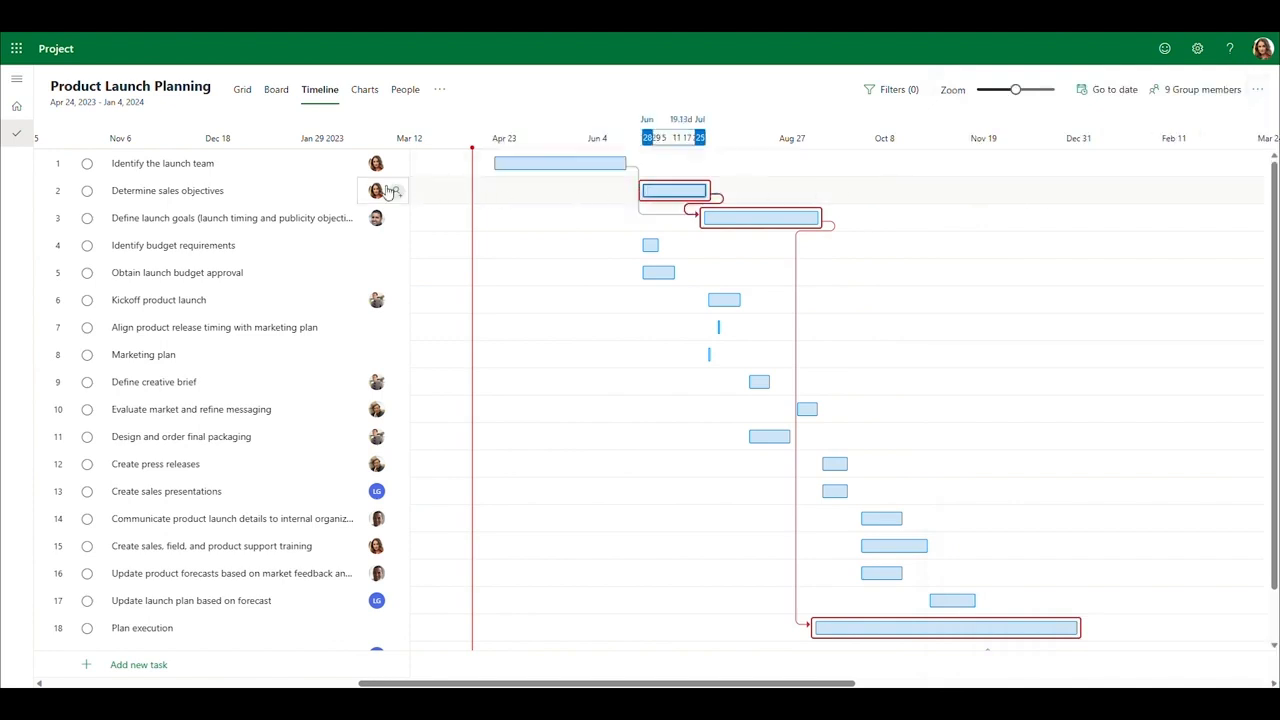
# - Set the start date of "Determine sales objectives" to 07/12/2023 and close the task details
pyautogui.click(324, 191)
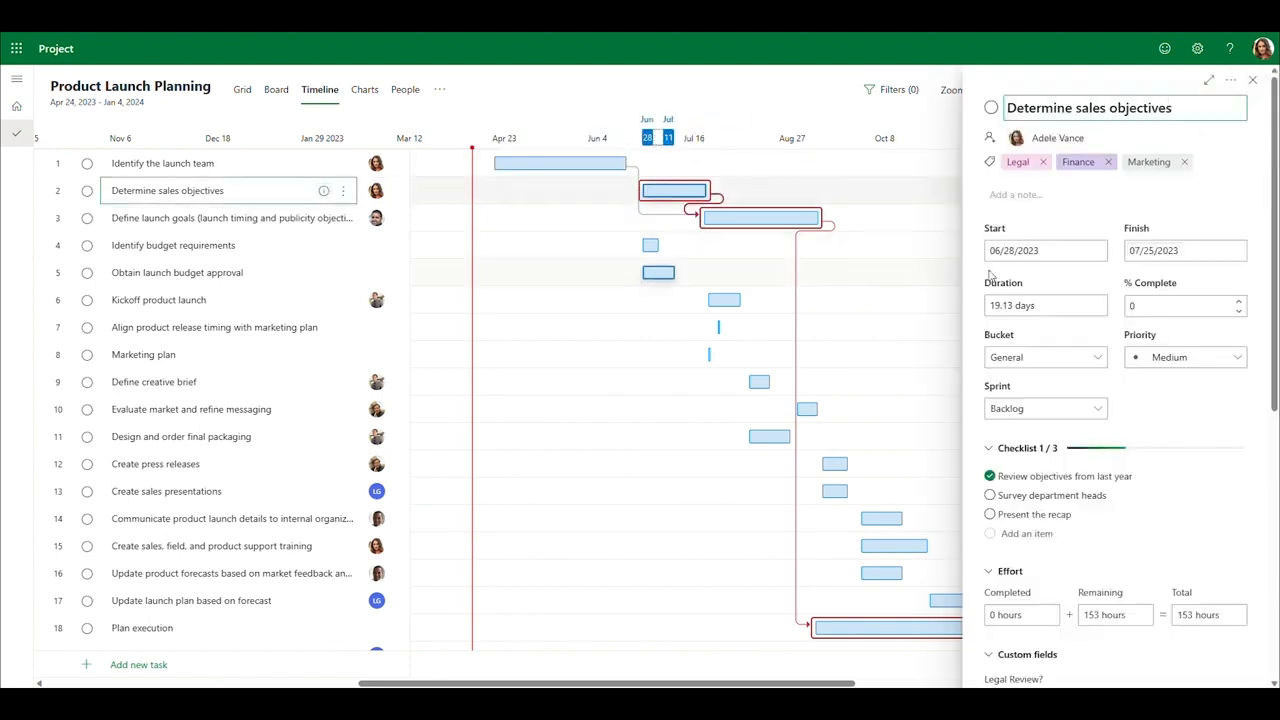
pyautogui.click(1096, 254)
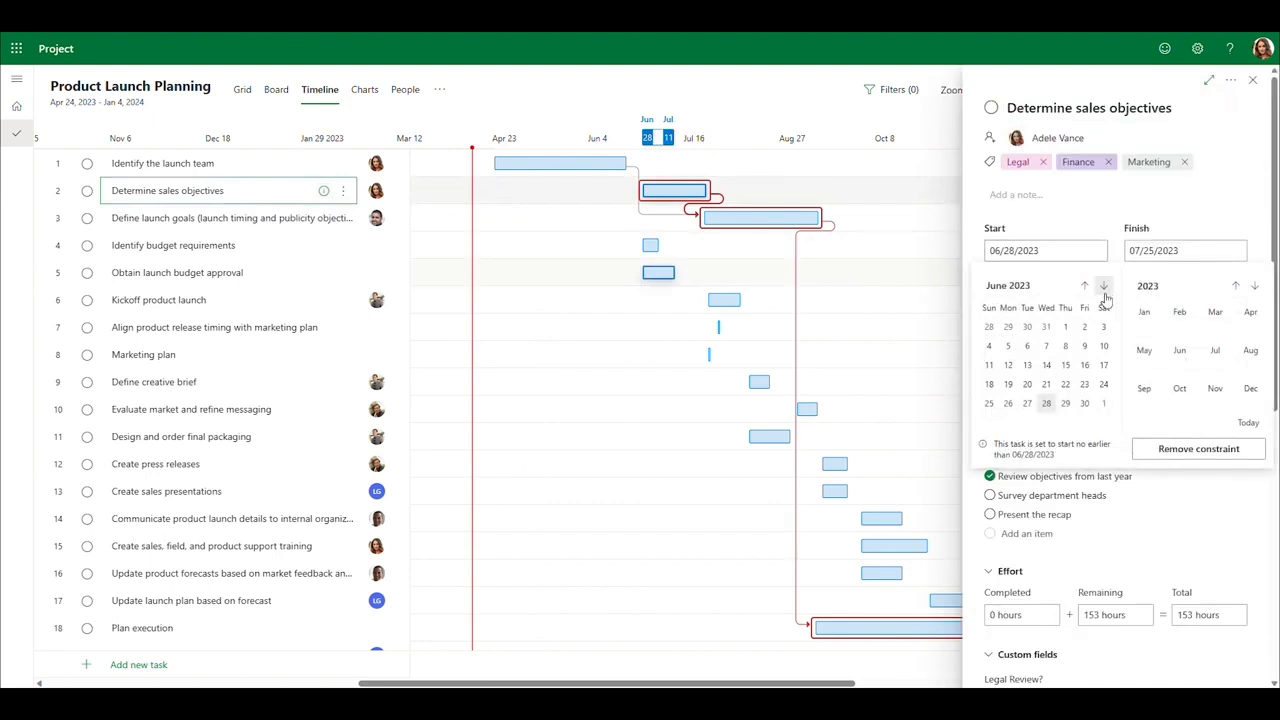
pyautogui.click(1104, 288)
pyautogui.click(1047, 367)
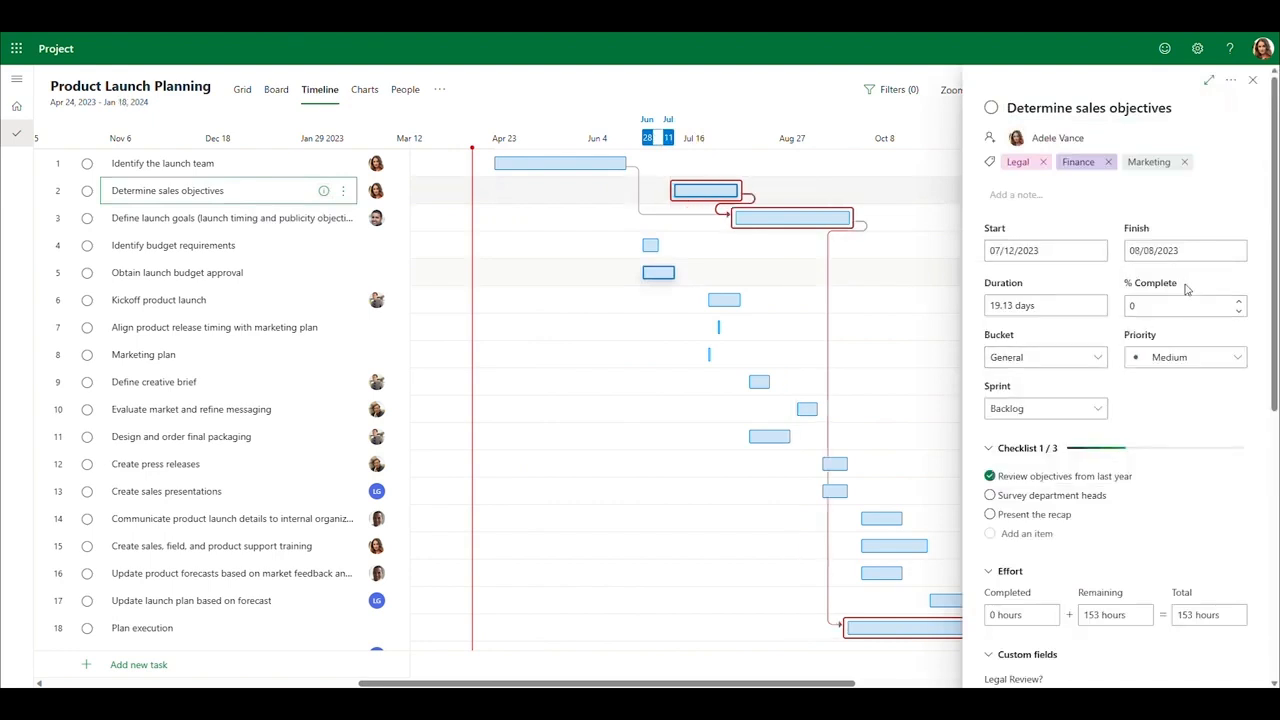
pyautogui.click(1251, 80)
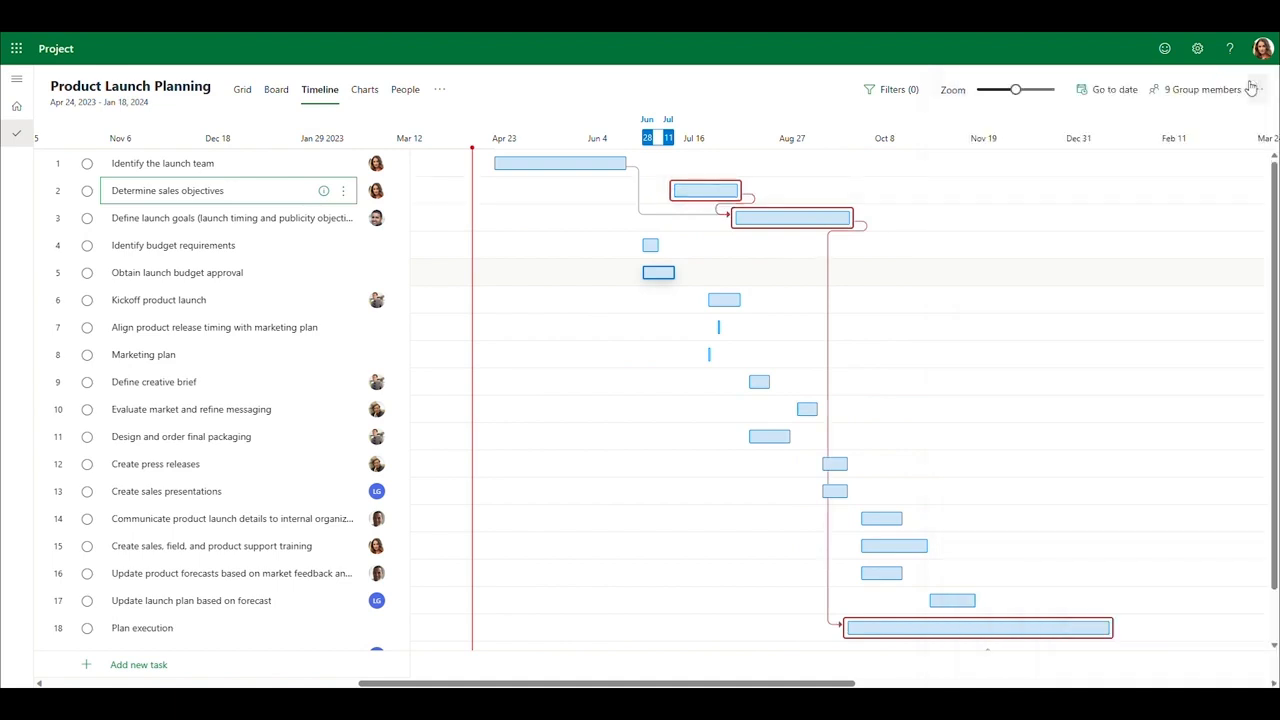
# - Make "Obtain launch budget approval" depend on "Identify budget requirements" with a Finish-to-Start link
pyautogui.click(724, 300)
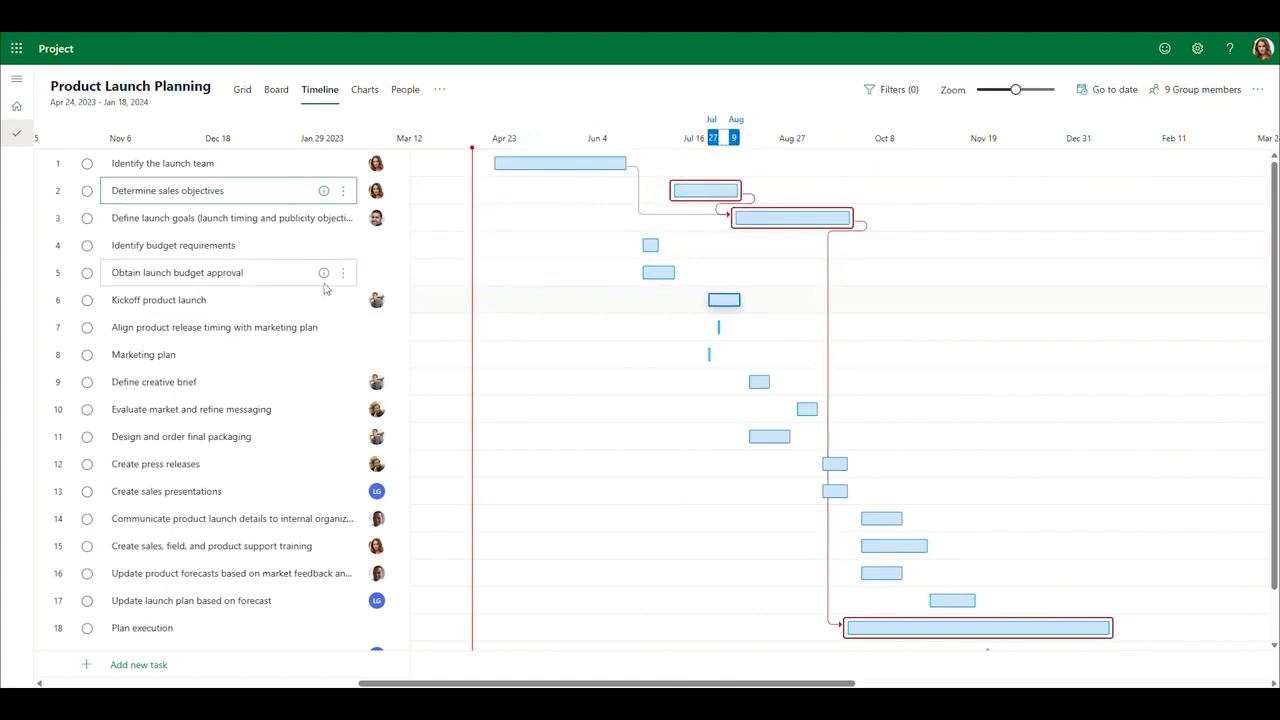
pyautogui.click(324, 276)
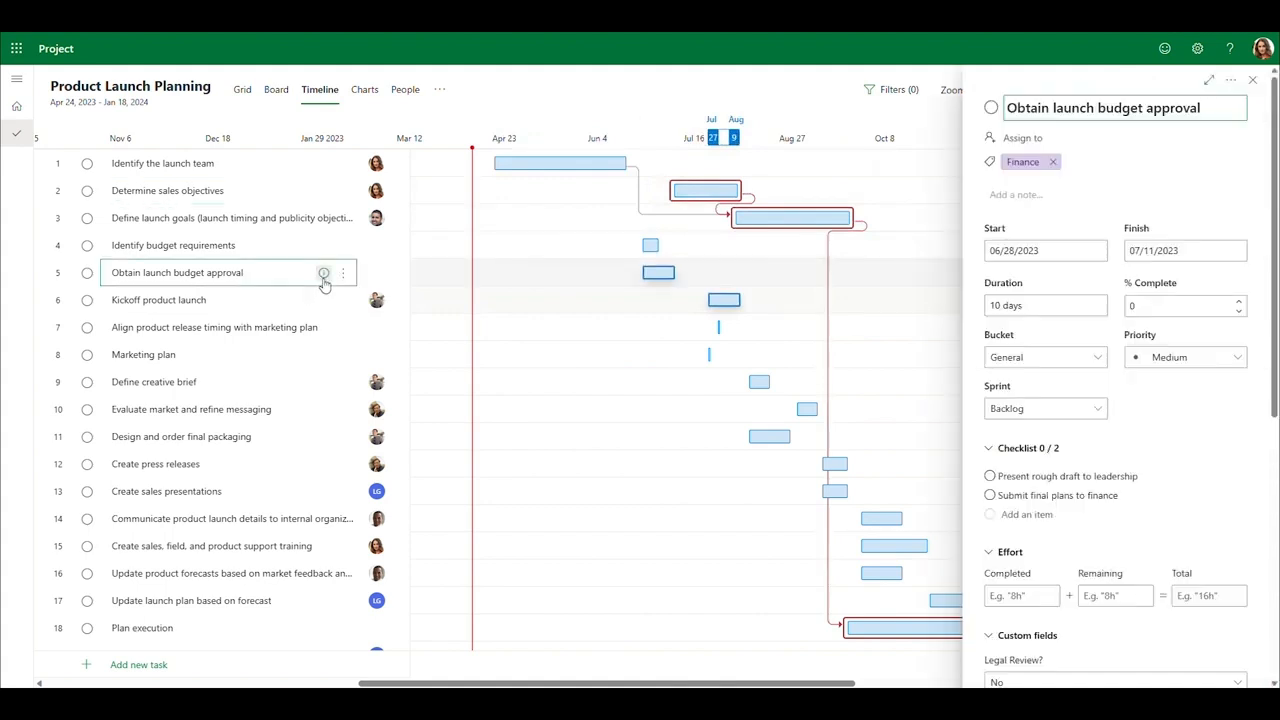
pyautogui.scroll(-1, 1255, 415)
pyautogui.scroll(-5, 1255, 415)
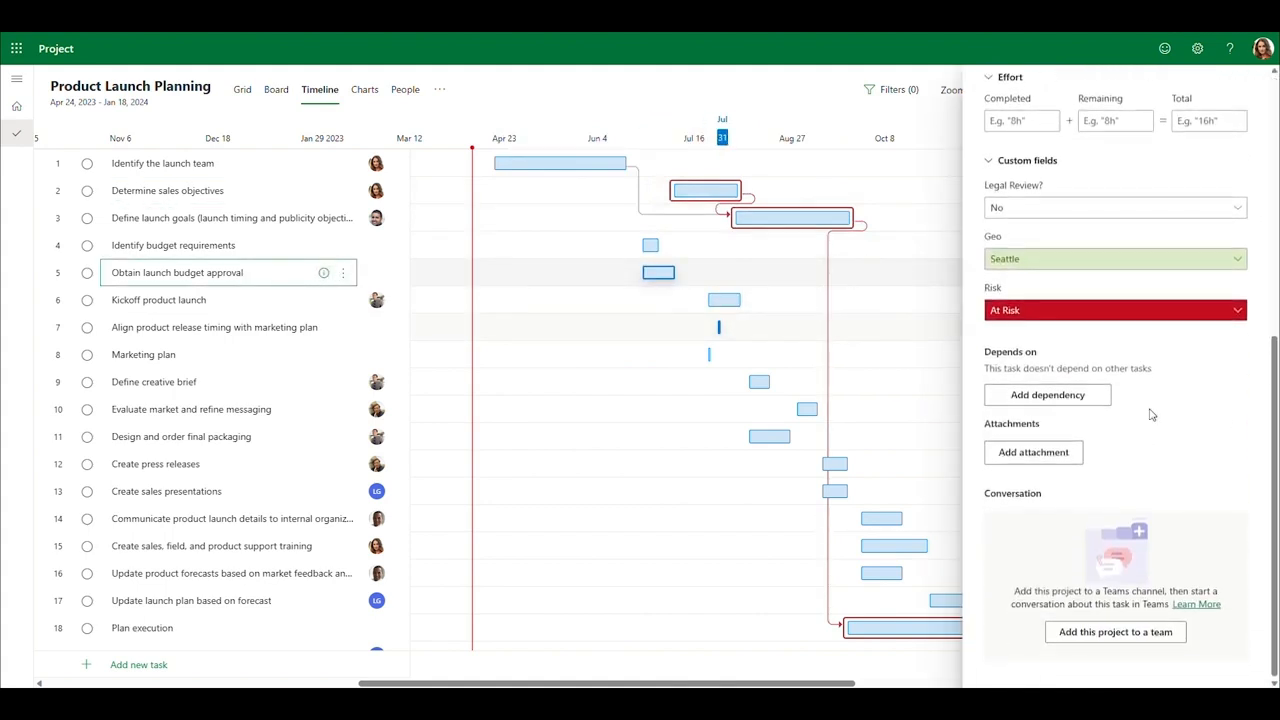
pyautogui.click(1089, 400)
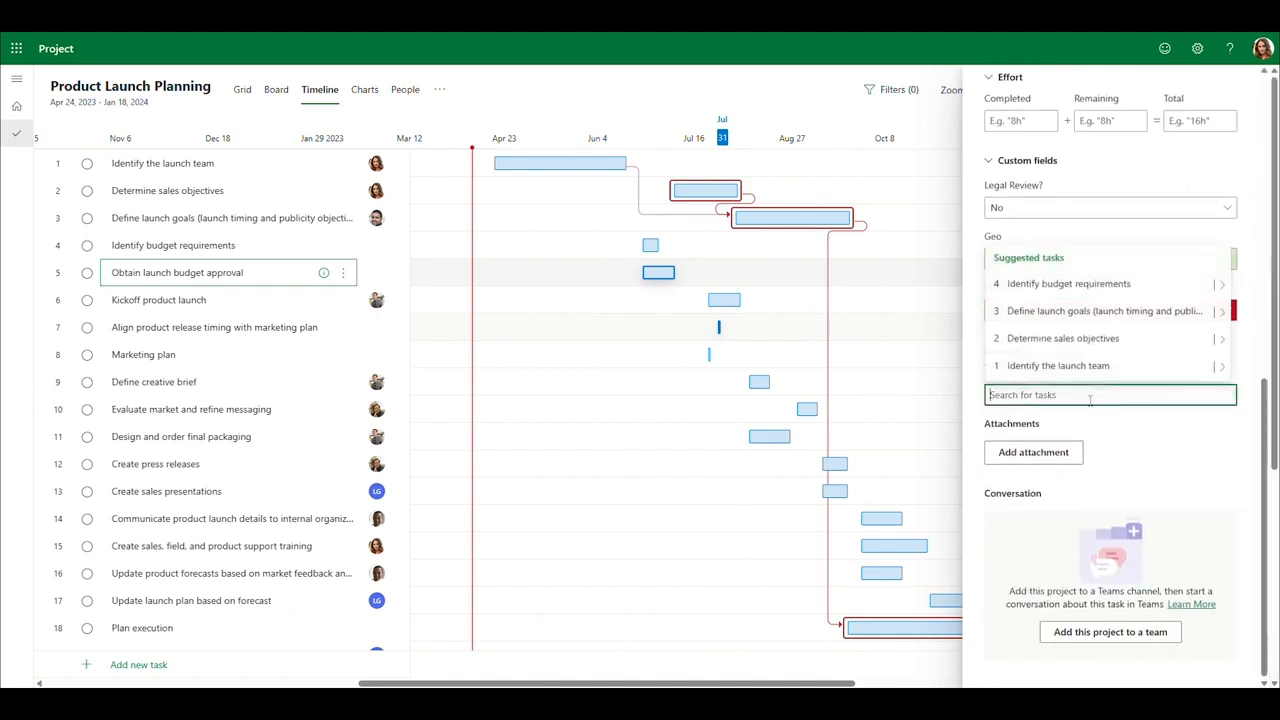
pyautogui.moveTo(1222, 286)
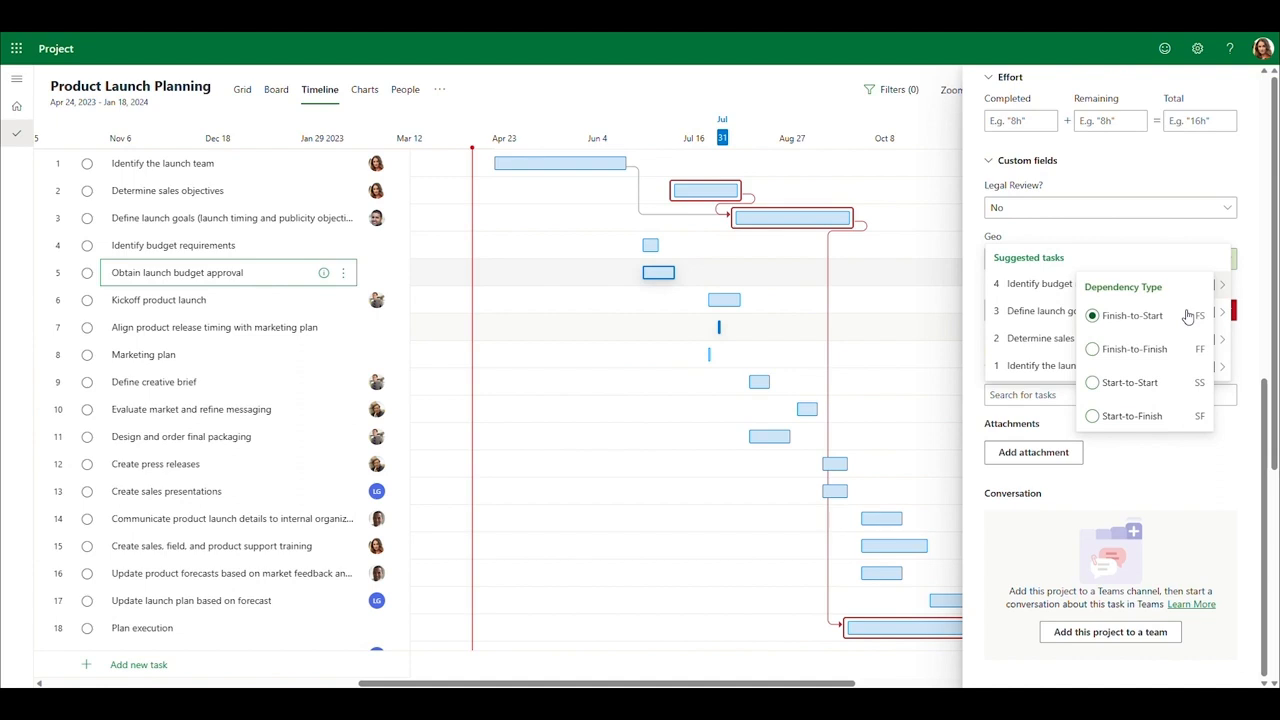
pyautogui.click(1187, 317)
pyautogui.scroll(10, 1187, 317)
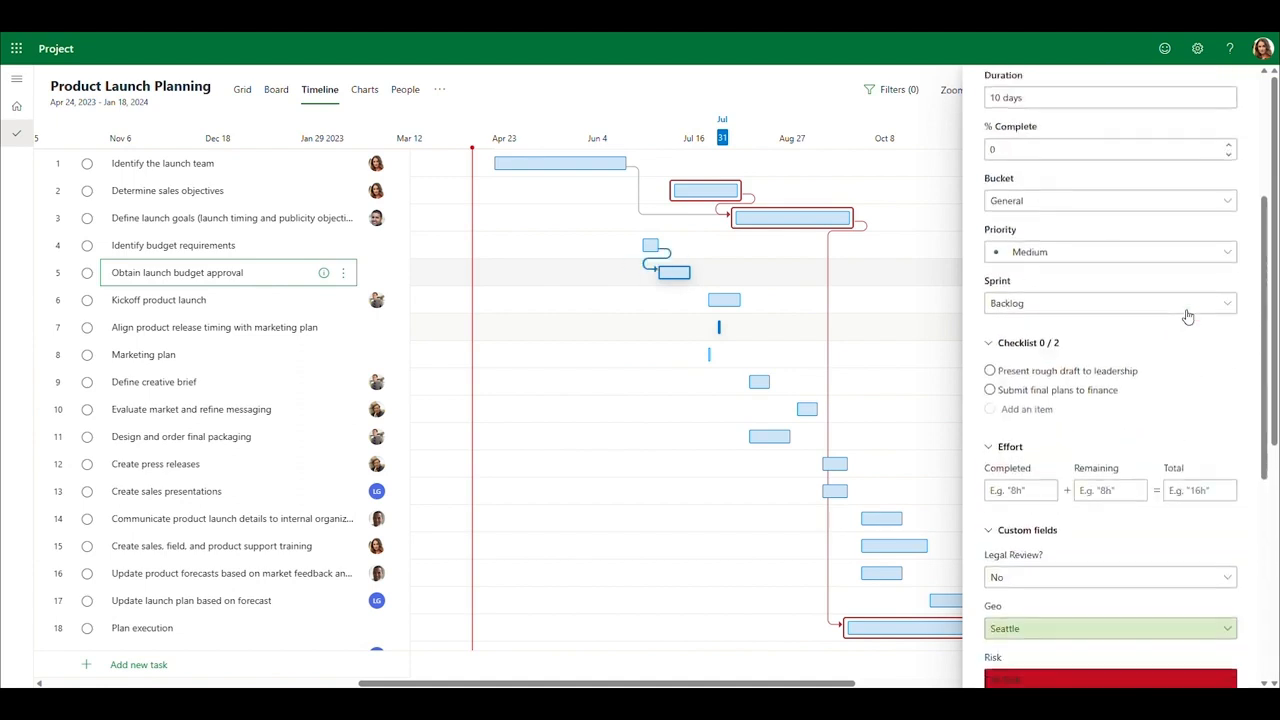
pyautogui.click(1245, 88)
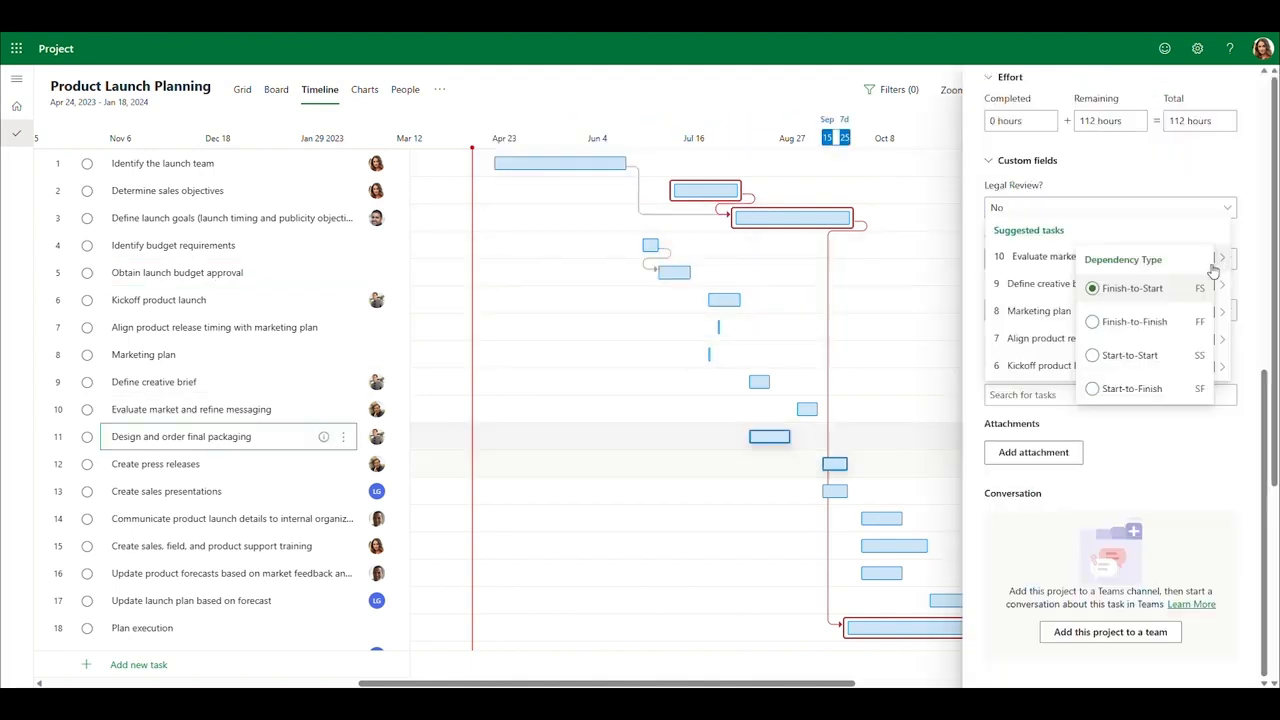
# - Link "Design and order final packaging" to "Evaluate market and refine messaging" with a Finish-to-Finish dependency
pyautogui.click(1163, 322)
pyautogui.click(1163, 322)
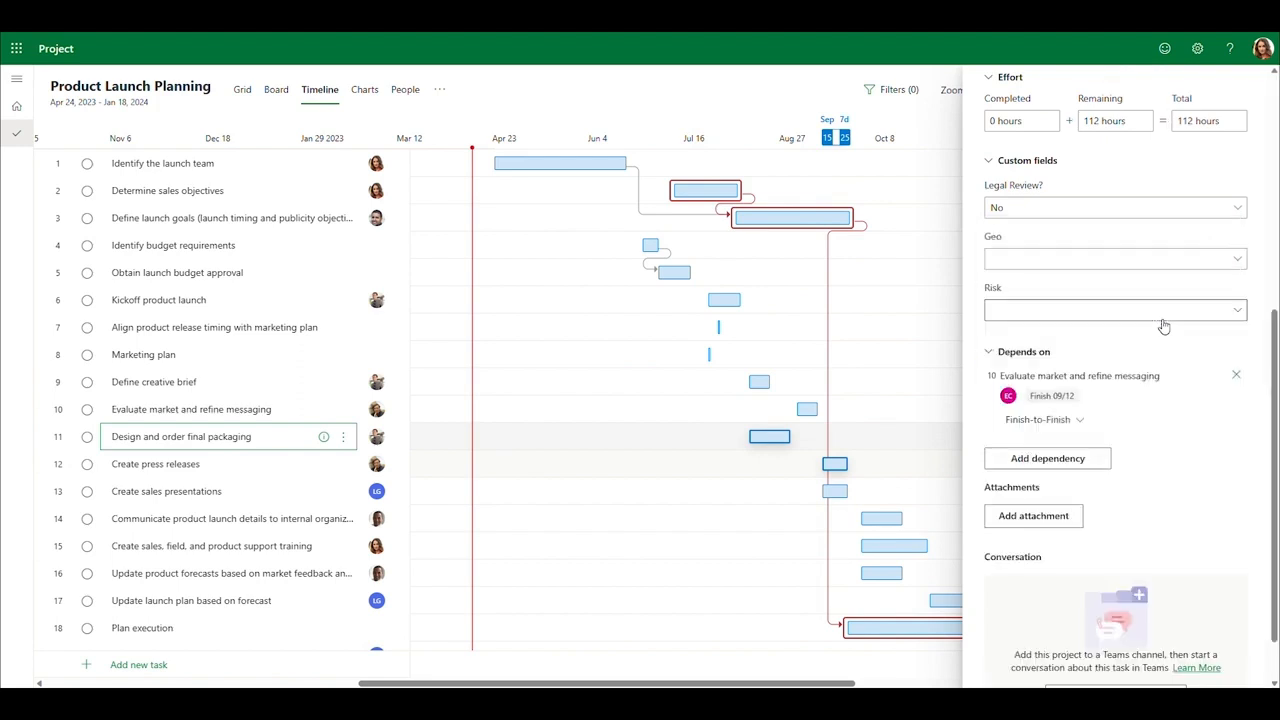
pyautogui.scroll(5, 1163, 325)
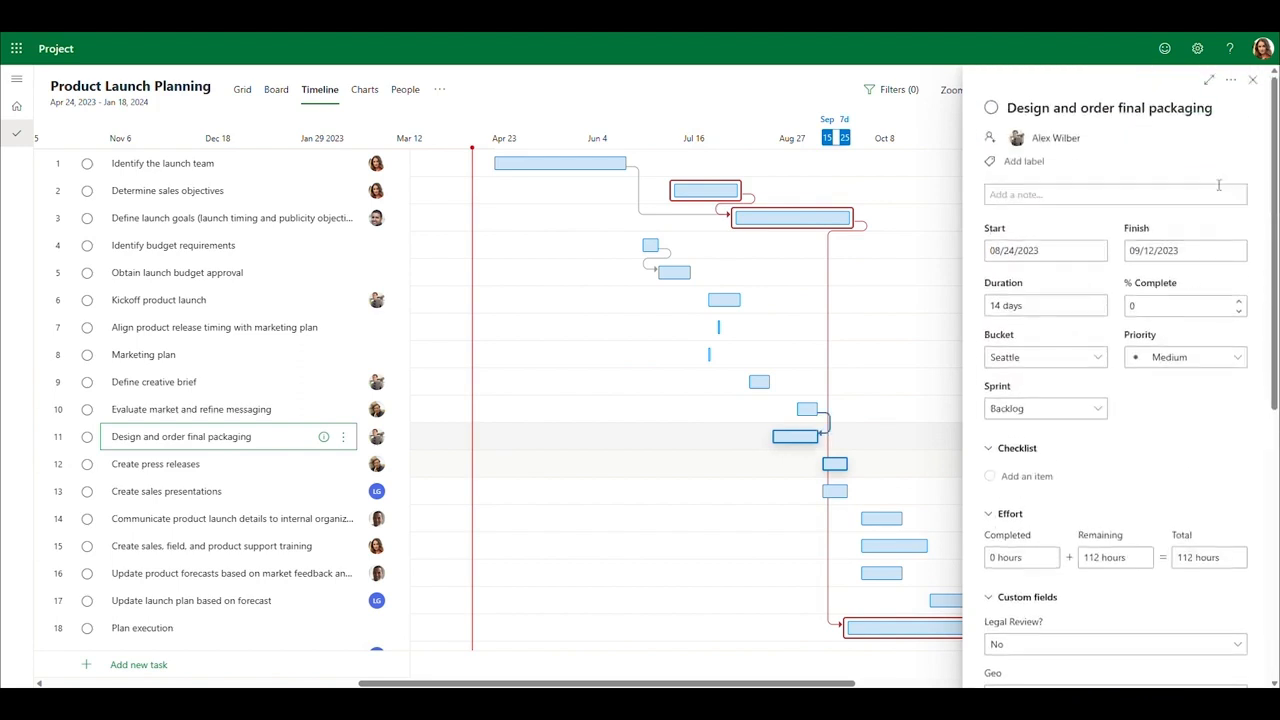
pyautogui.click(1258, 90)
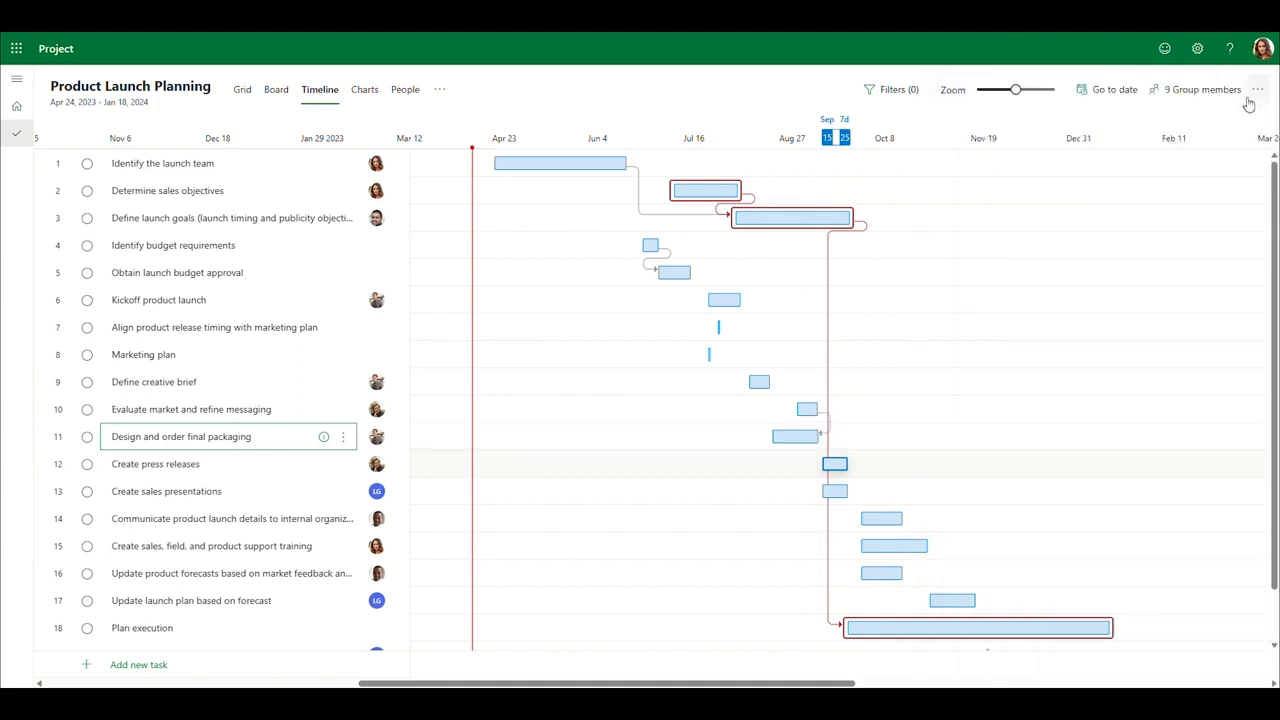
# - Find "Launch product" with the search text "lau" and add it as a Start-to-Finish dependency of "Plan execution"
pyautogui.scroll(-1, 296, 388)
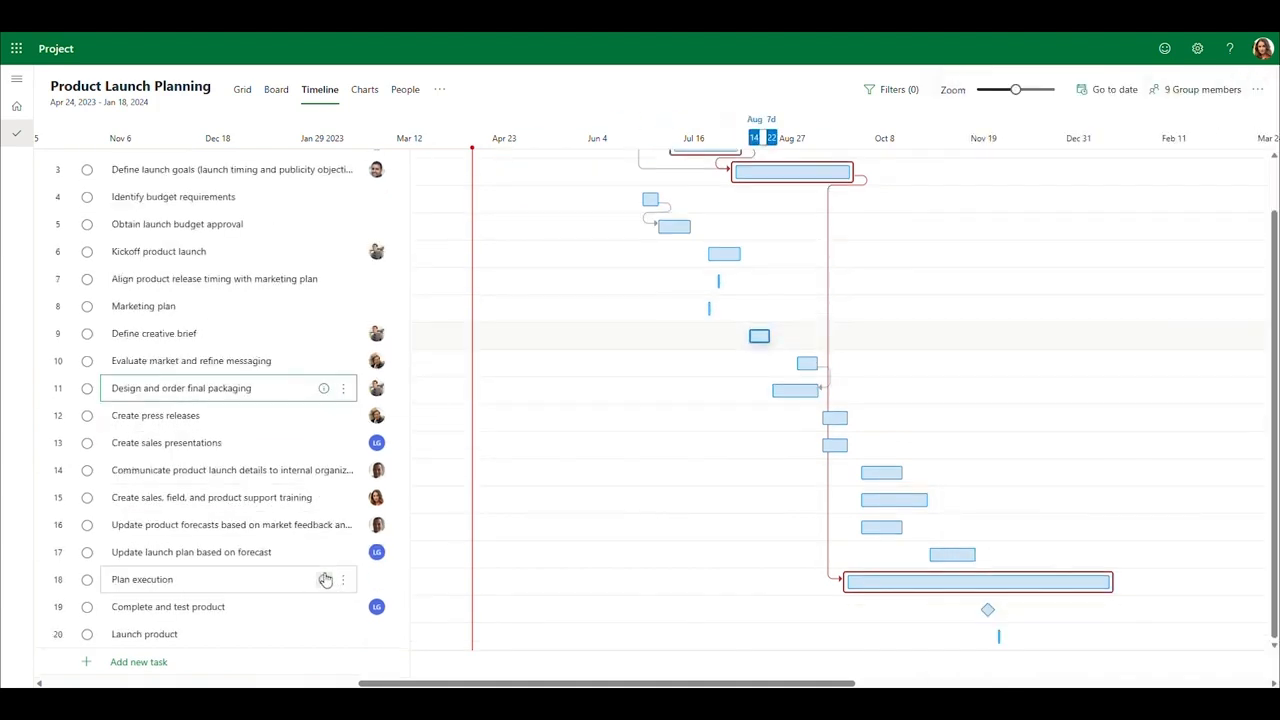
pyautogui.click(323, 580)
pyautogui.scroll(-5, 1076, 498)
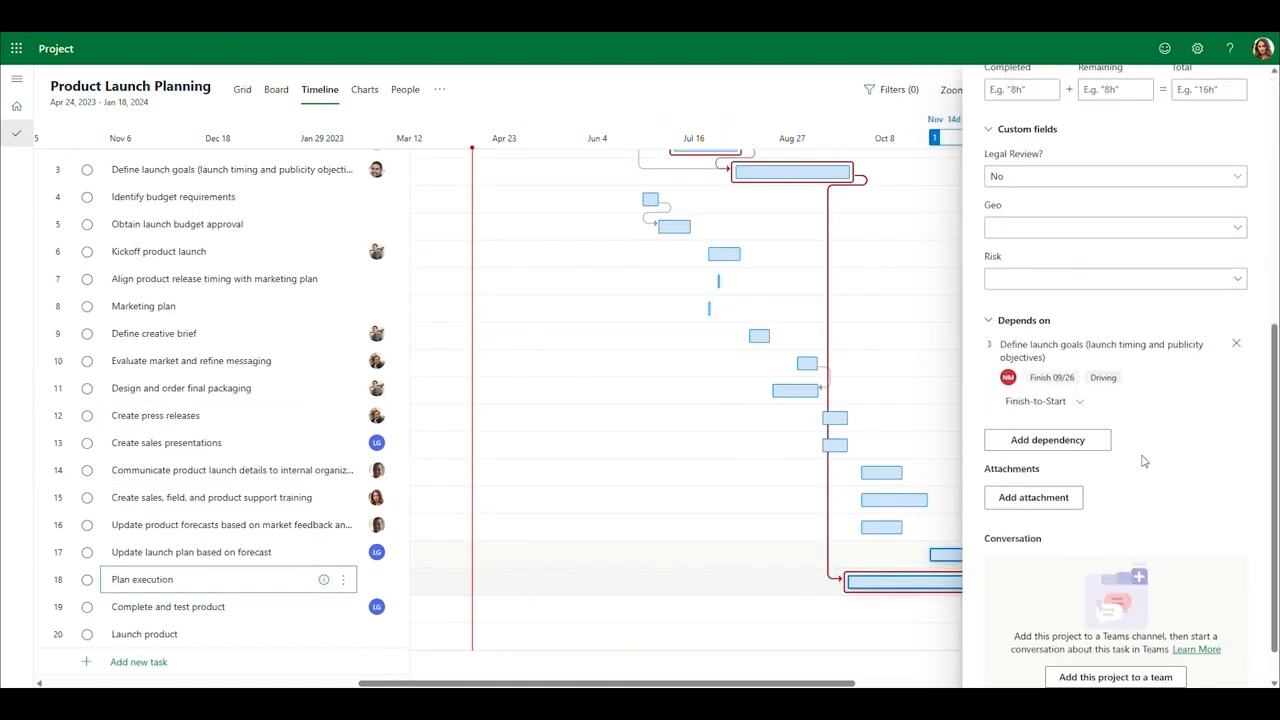
pyautogui.click(1081, 443)
pyautogui.write('lau')
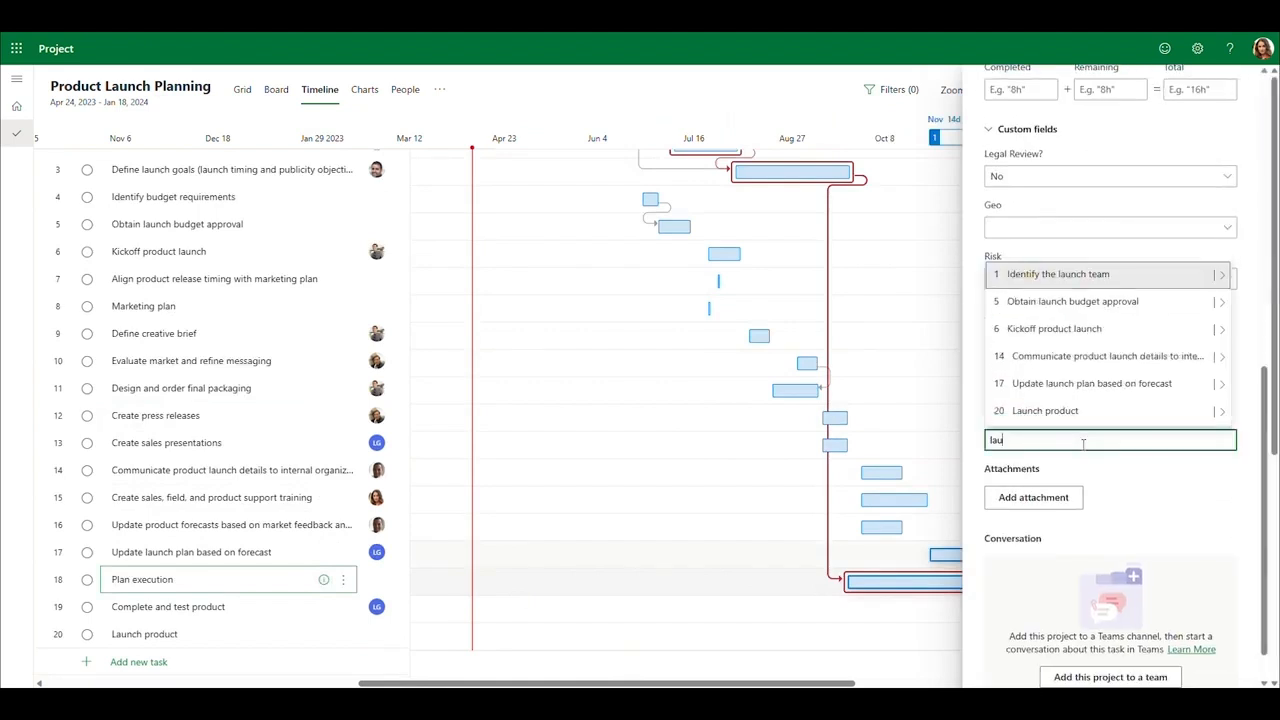
pyautogui.click(1222, 414)
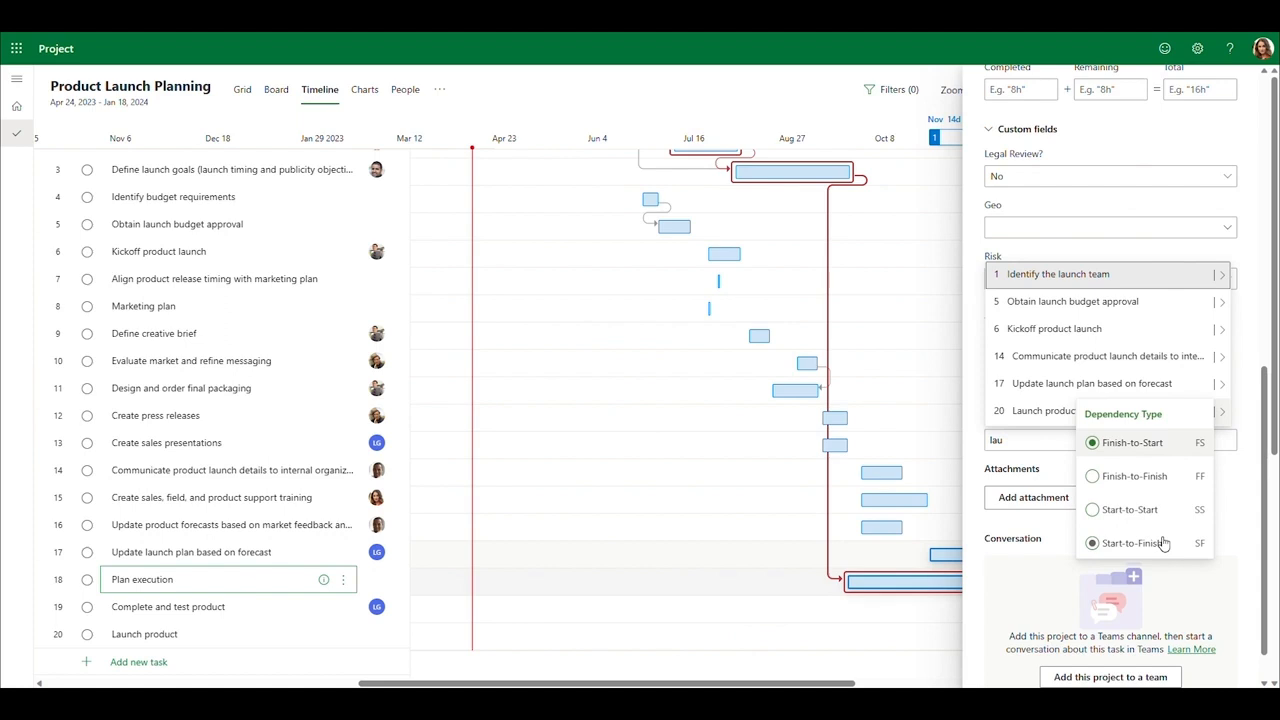
pyautogui.click(1163, 543)
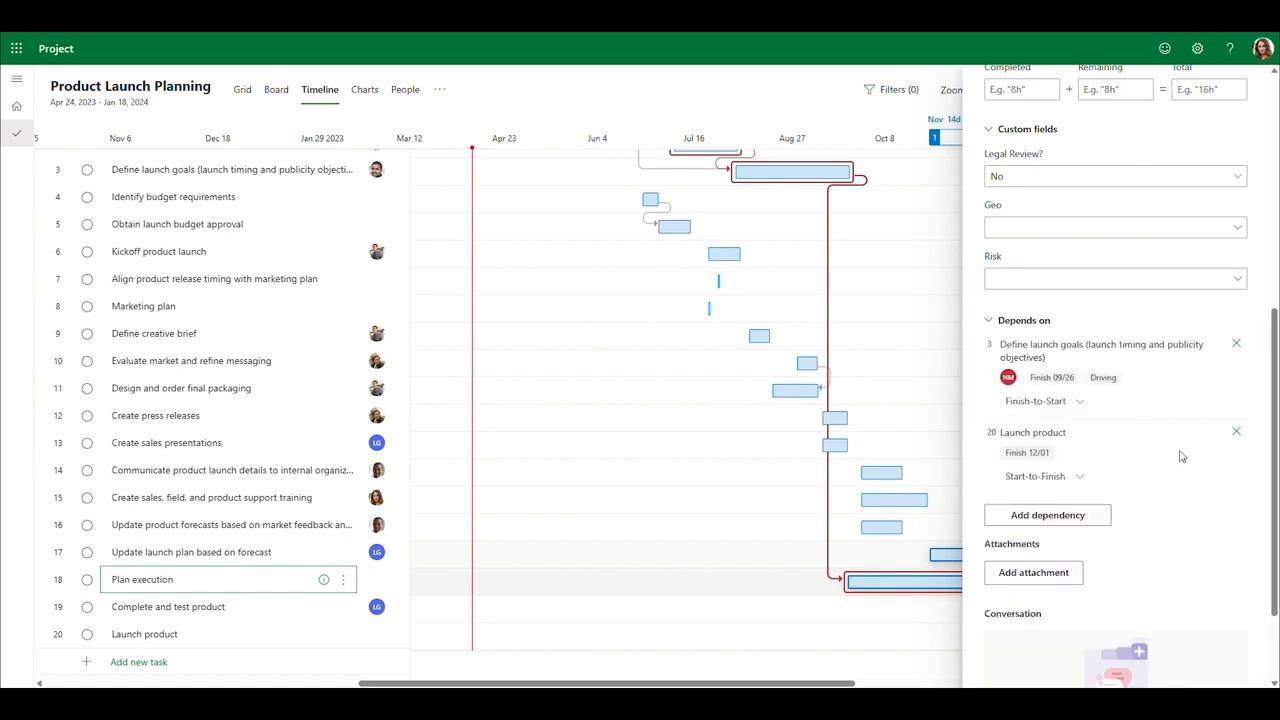
pyautogui.scroll(5, 1200, 267)
pyautogui.click(1252, 80)
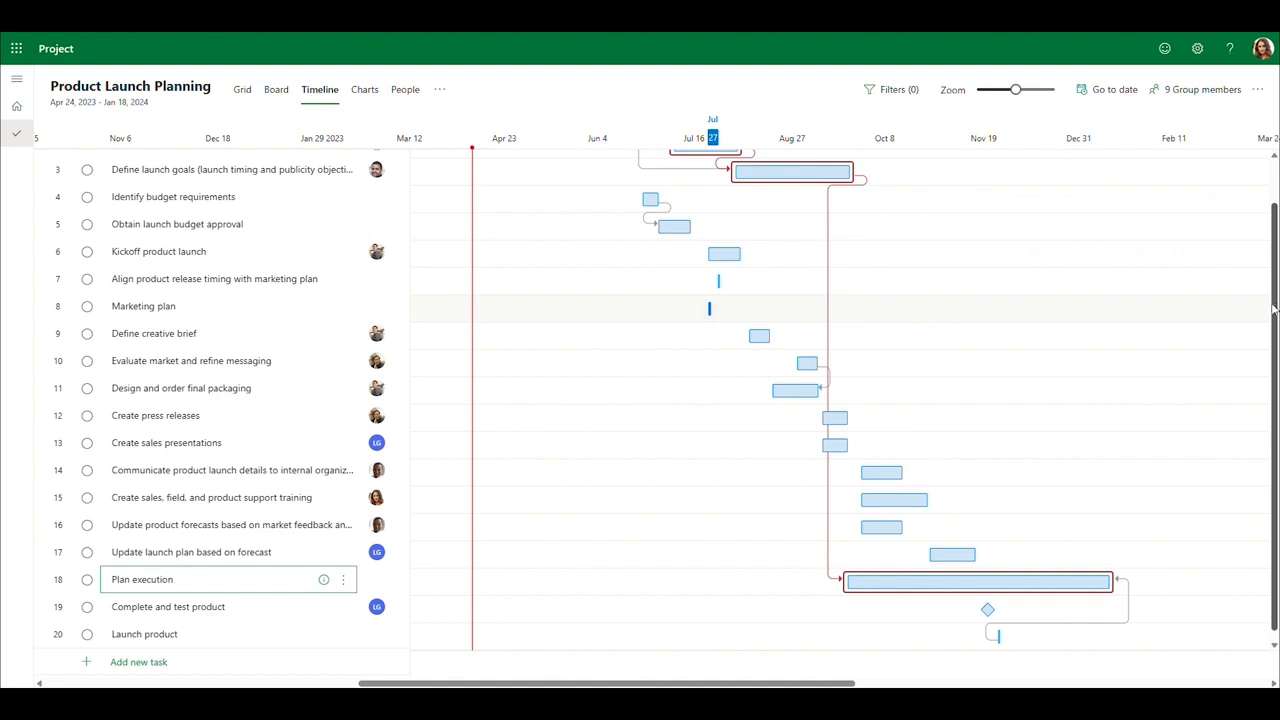
# - Make "Align product release timing with marketing plan" depend on "Marketing plan" with a Start-to-Start link and close the task details
pyautogui.click(324, 280)
pyautogui.scroll(-5, 1088, 390)
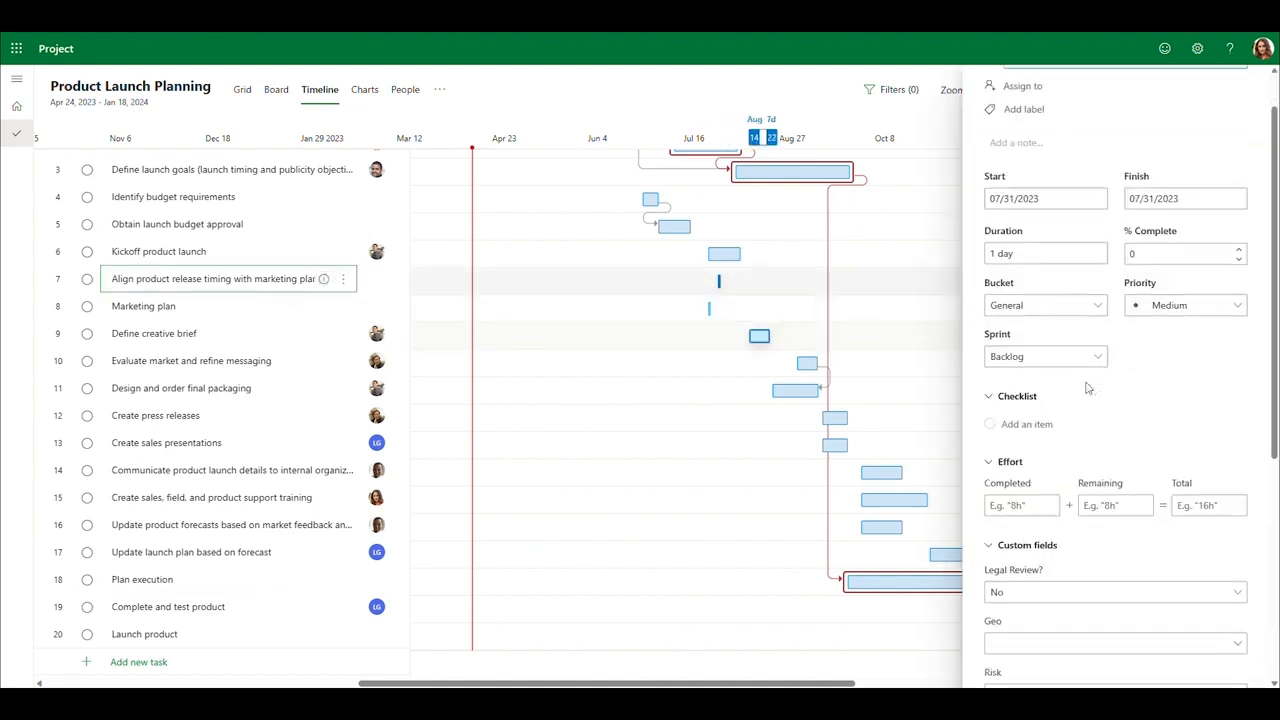
pyautogui.click(1090, 396)
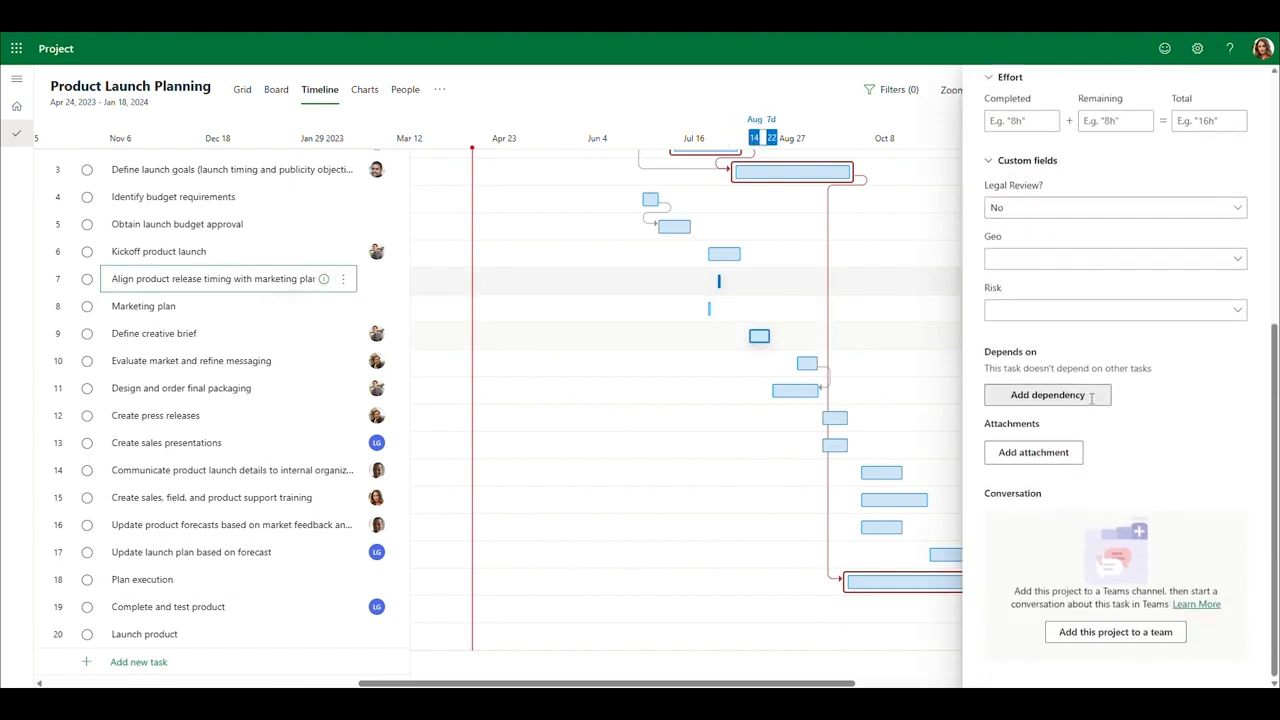
pyautogui.write('Marketing plan')
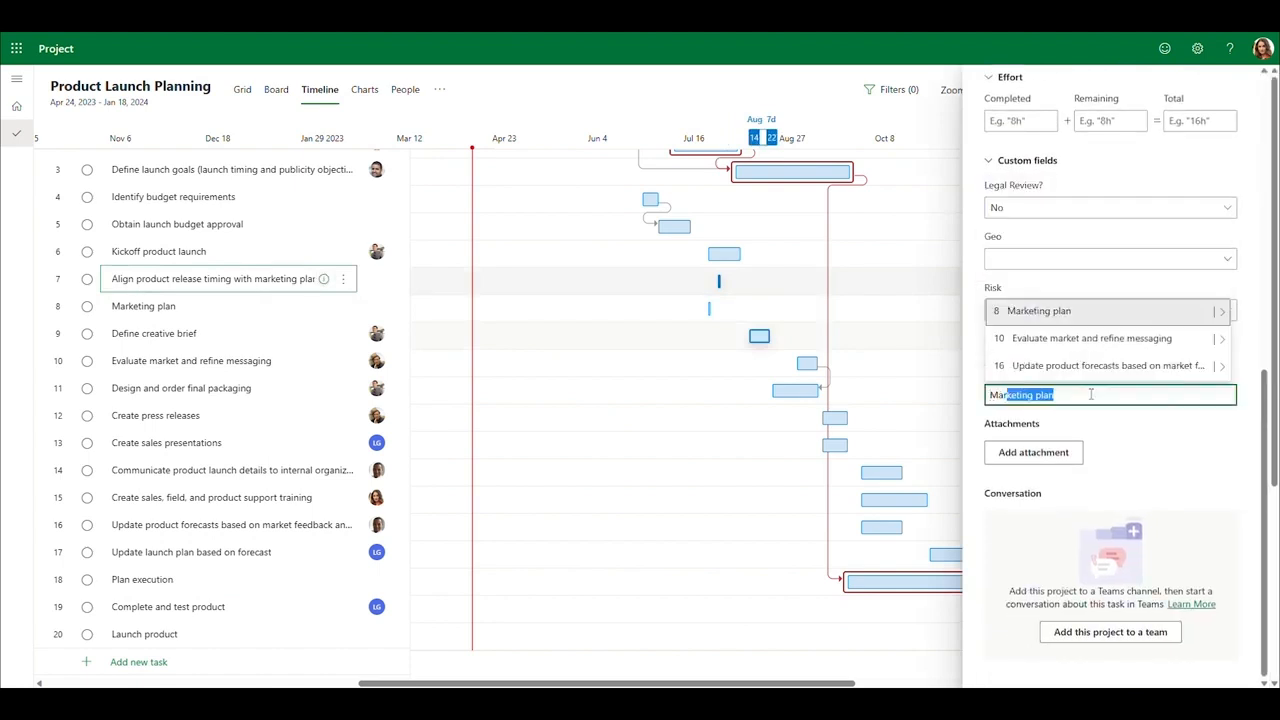
pyautogui.moveTo(1222, 352)
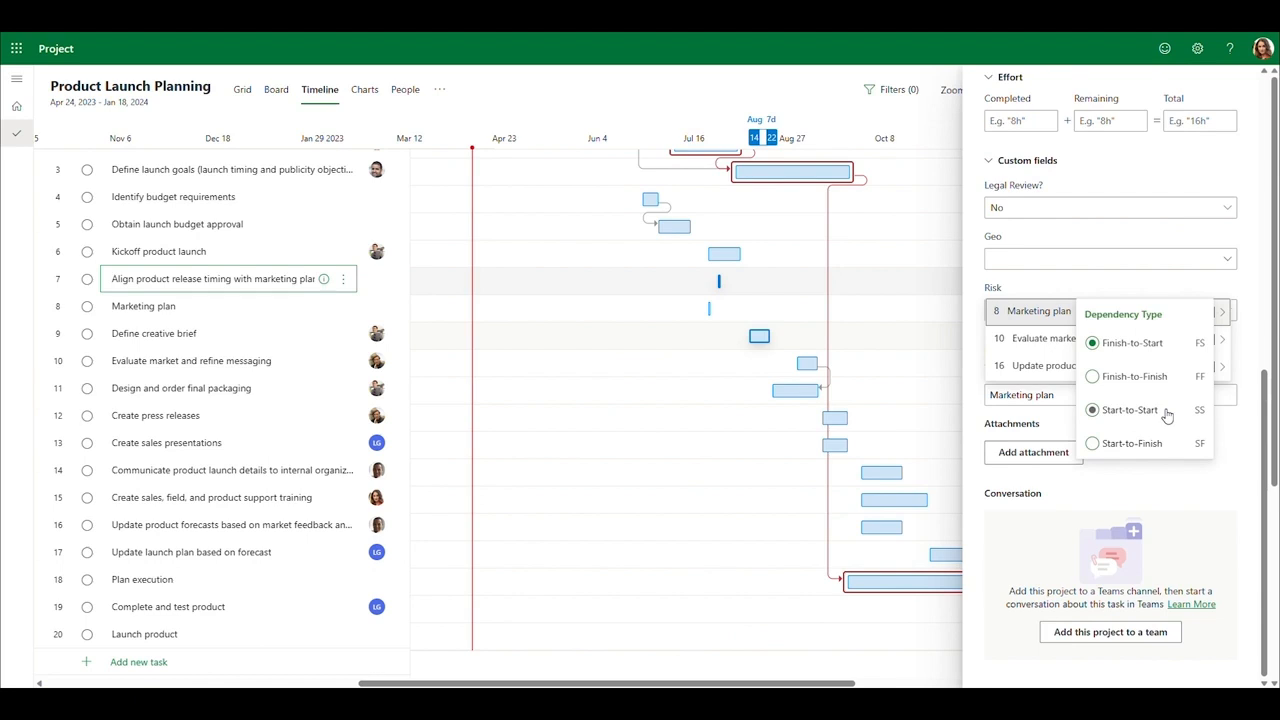
pyautogui.click(1130, 410)
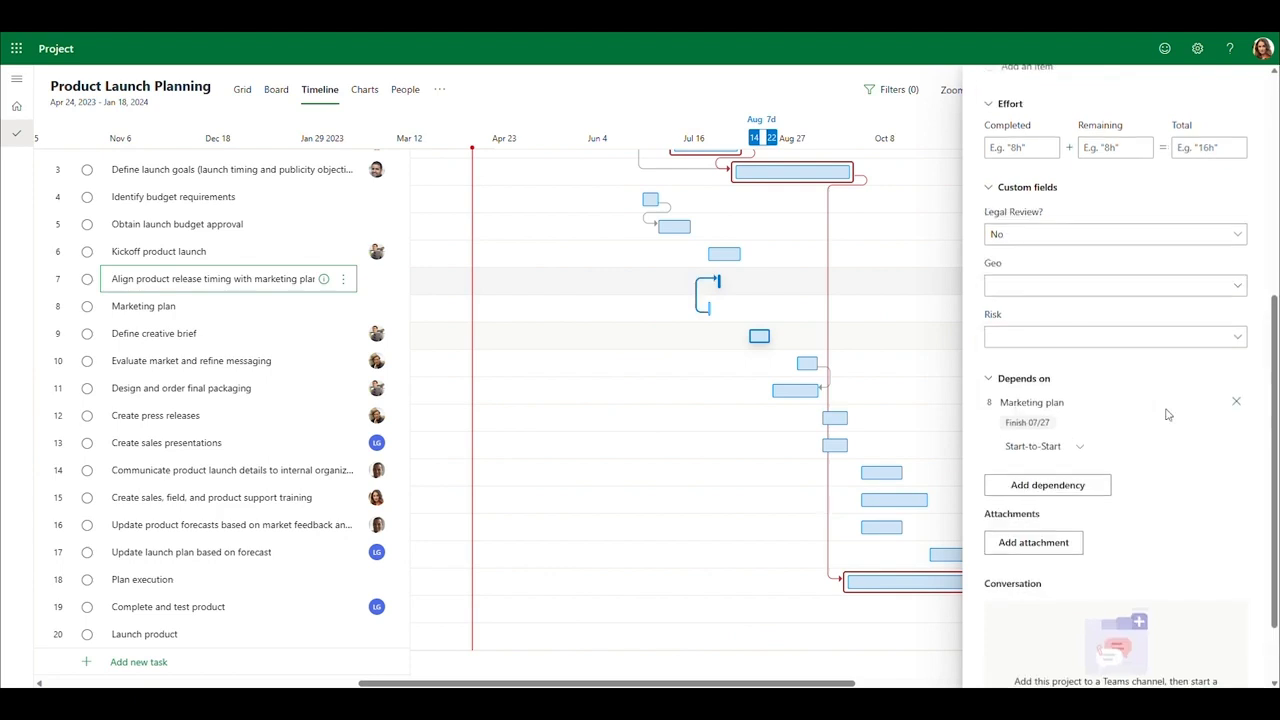
pyautogui.scroll(5, 1167, 414)
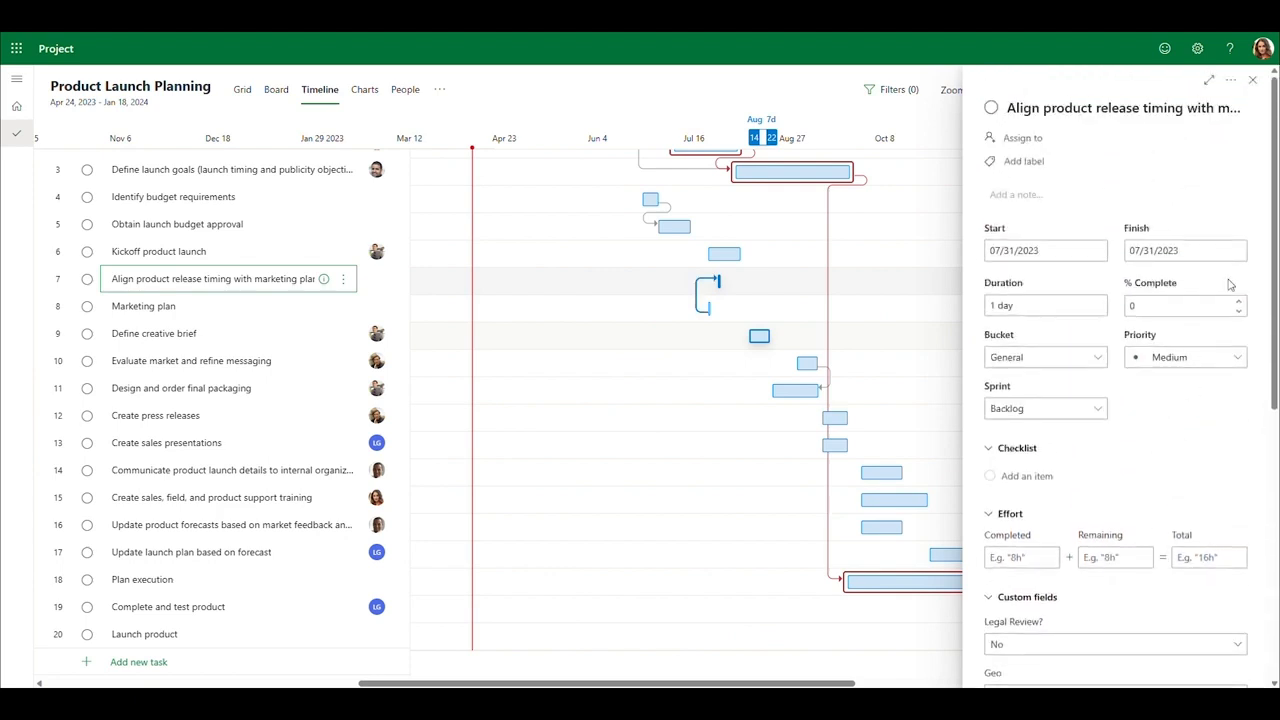
pyautogui.click(1252, 80)
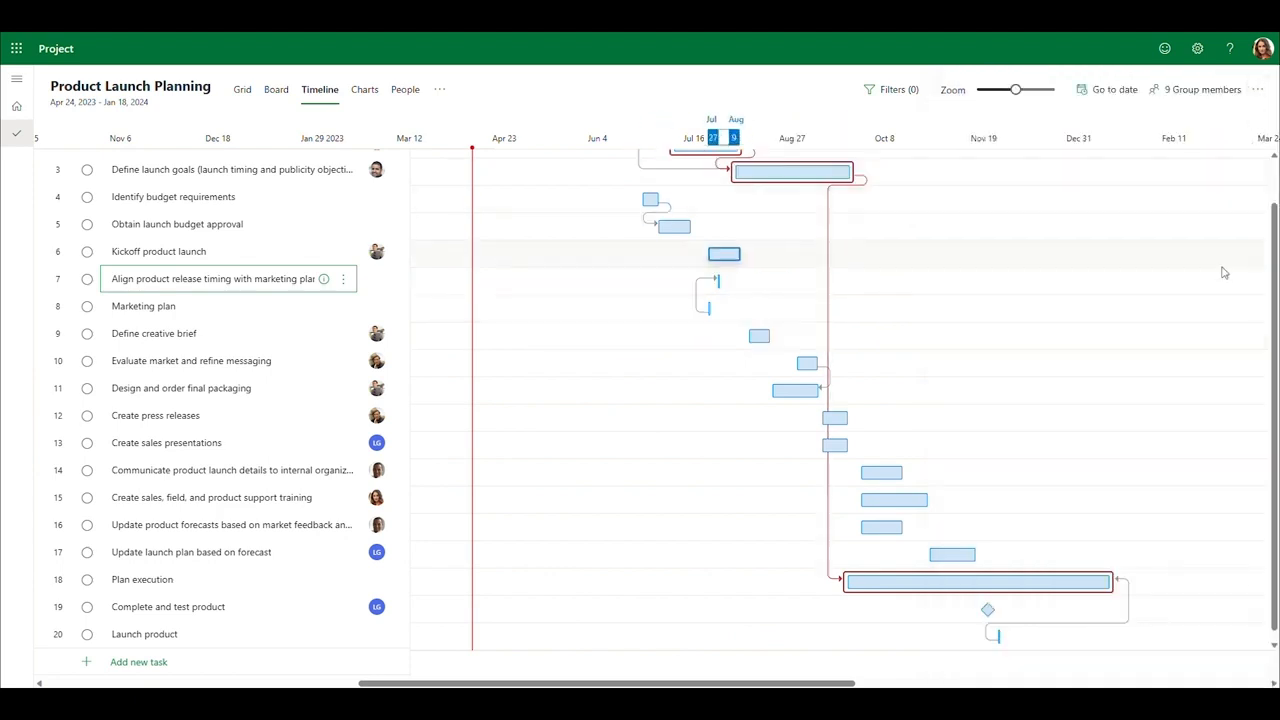
pyautogui.scroll(2, 1275, 397)
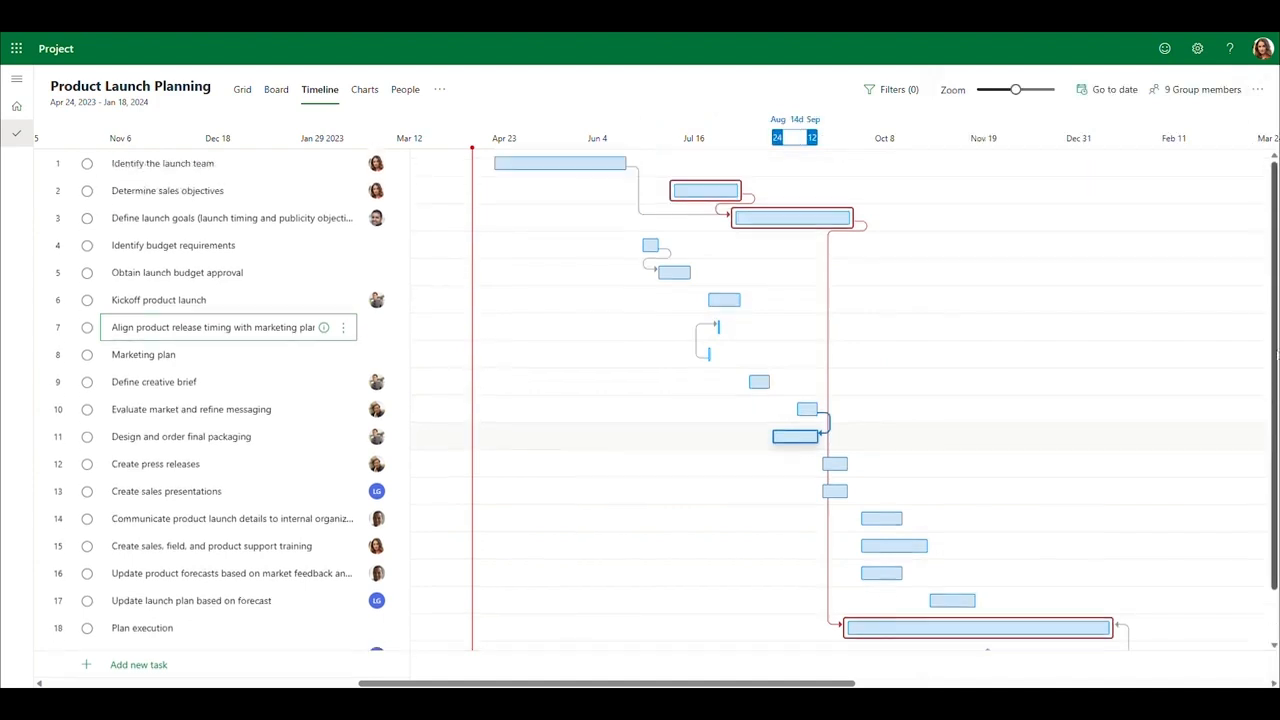